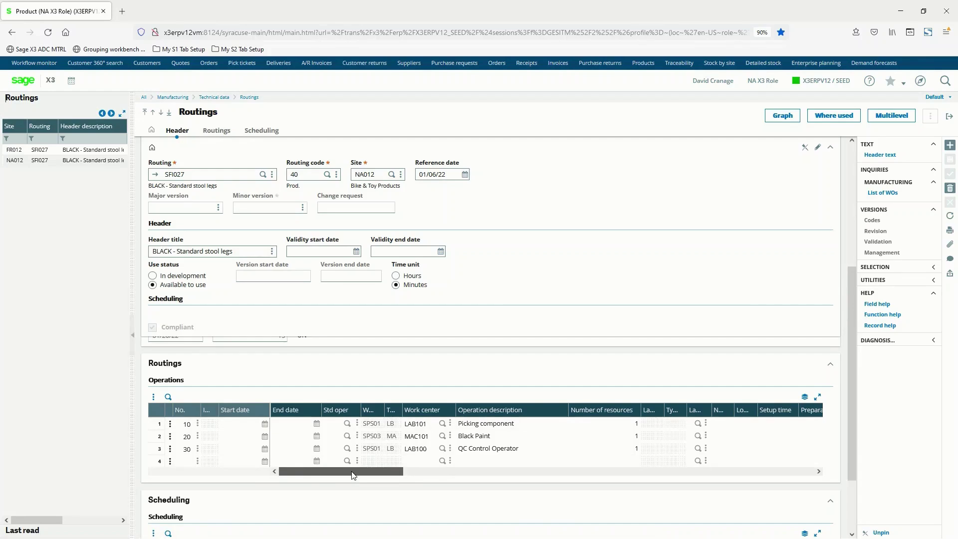
Examine the setup, preparation and run time columns of the SFI027 routing operations, and close the routing and product records.
drag(354, 474, 490, 477)
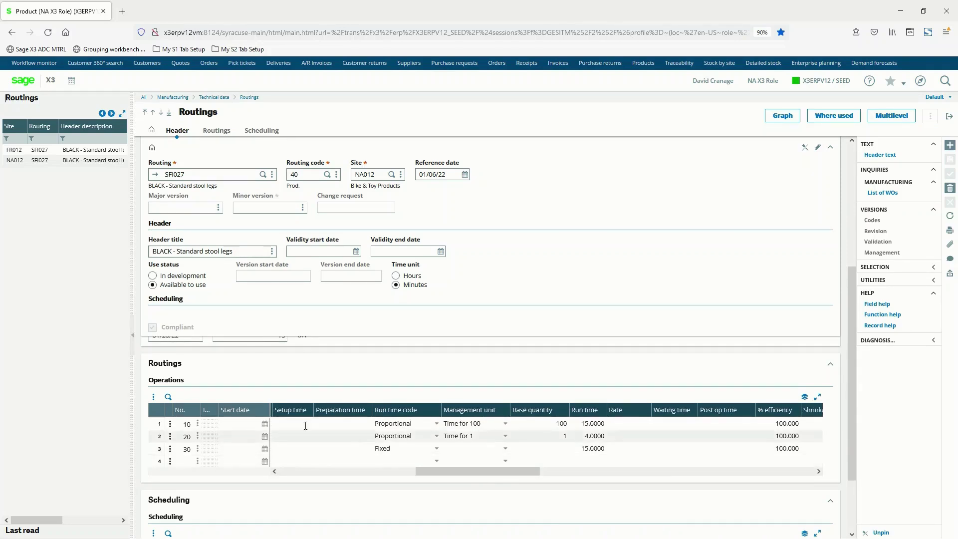
key(ctrl)
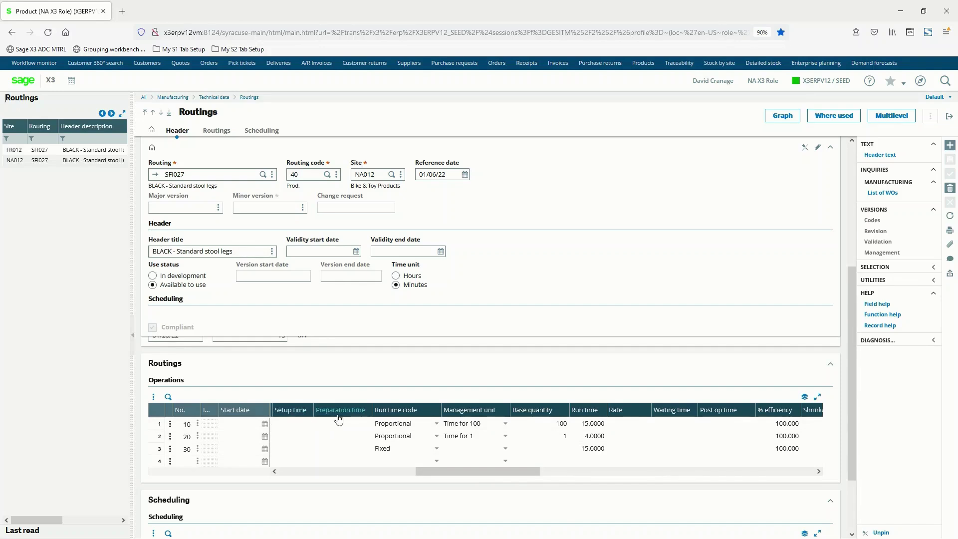
key(ctrl)
key(ctrl)
click(951, 119)
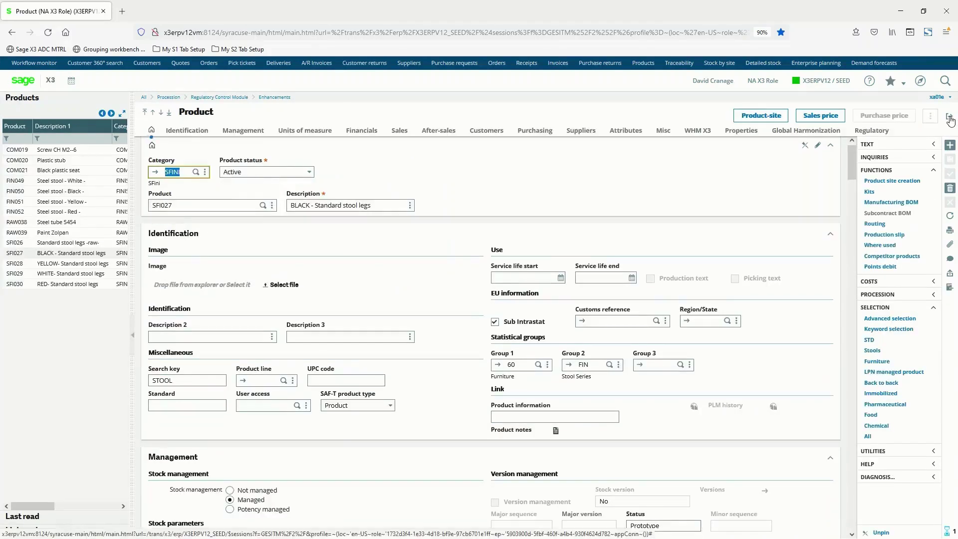
click(951, 119)
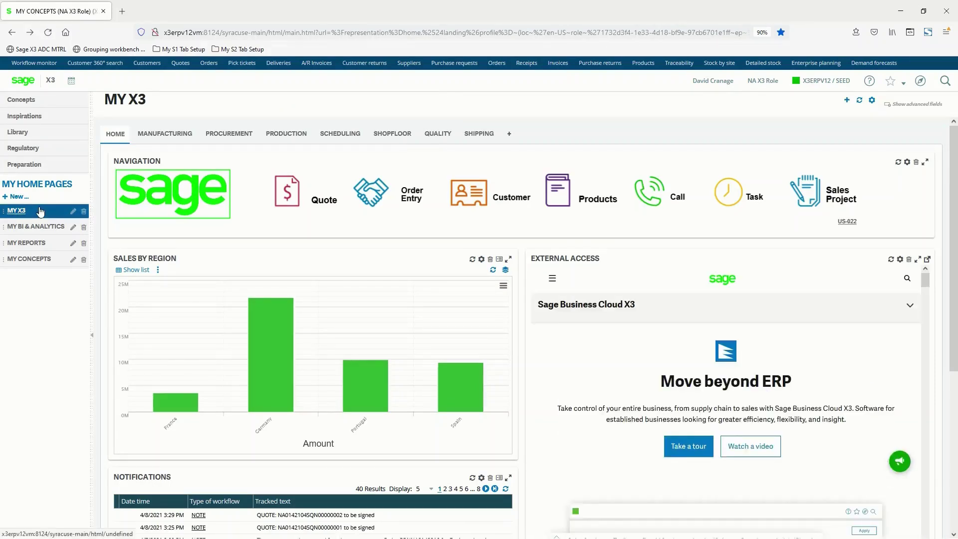
Open the setup attributes from the My Concepts home page, review the COLOR attribute's values, and close the record.
click(27, 260)
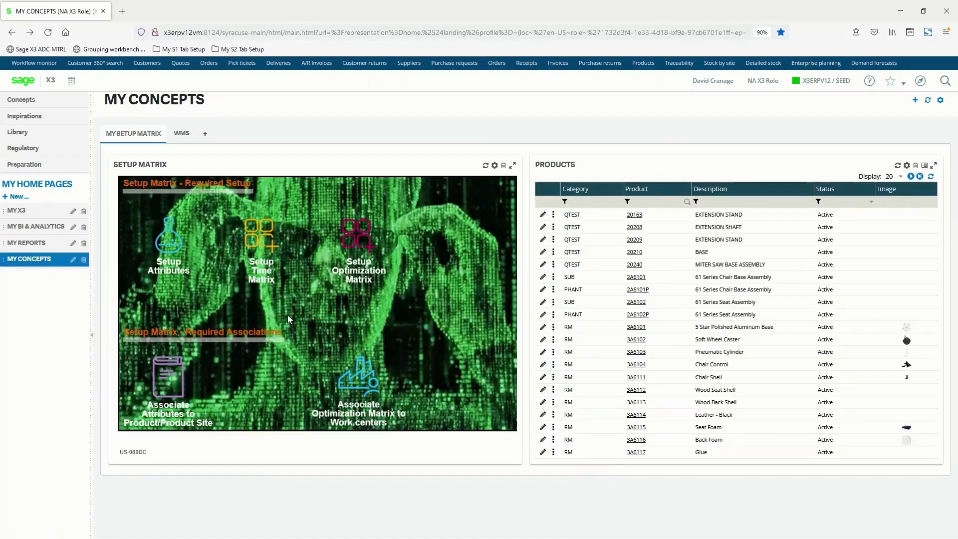
click(291, 312)
click(171, 244)
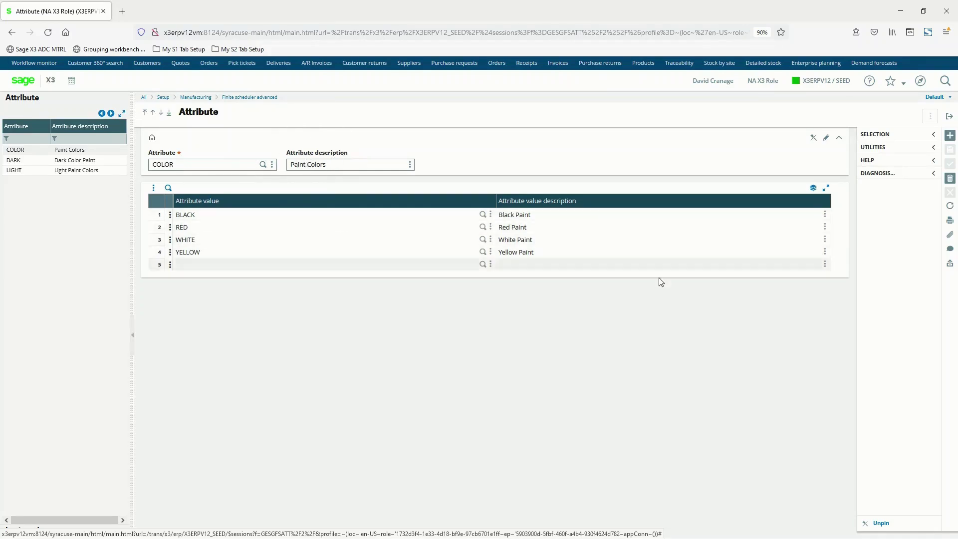
click(949, 118)
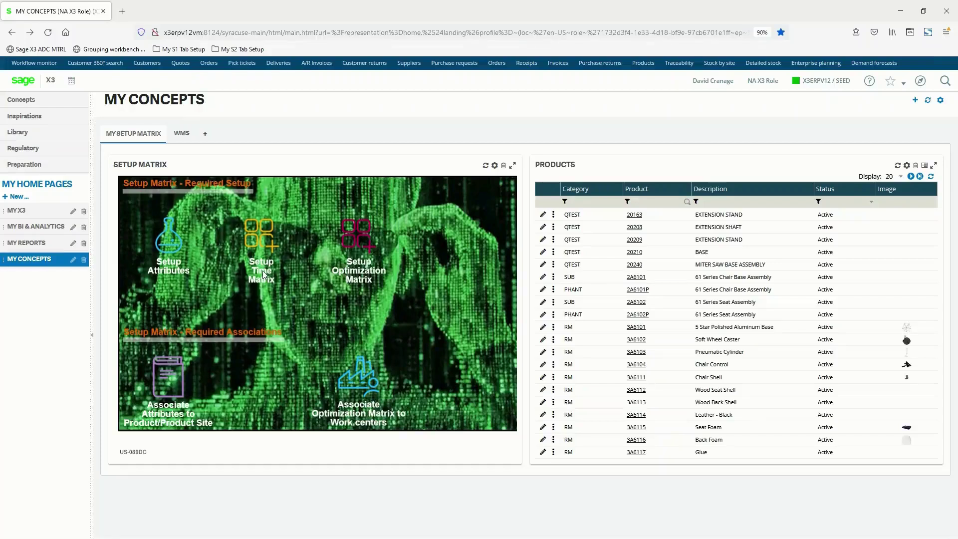
Open the COLOR setup time matrix, examine its default setup times and color-change exceptions, and close it.
click(264, 263)
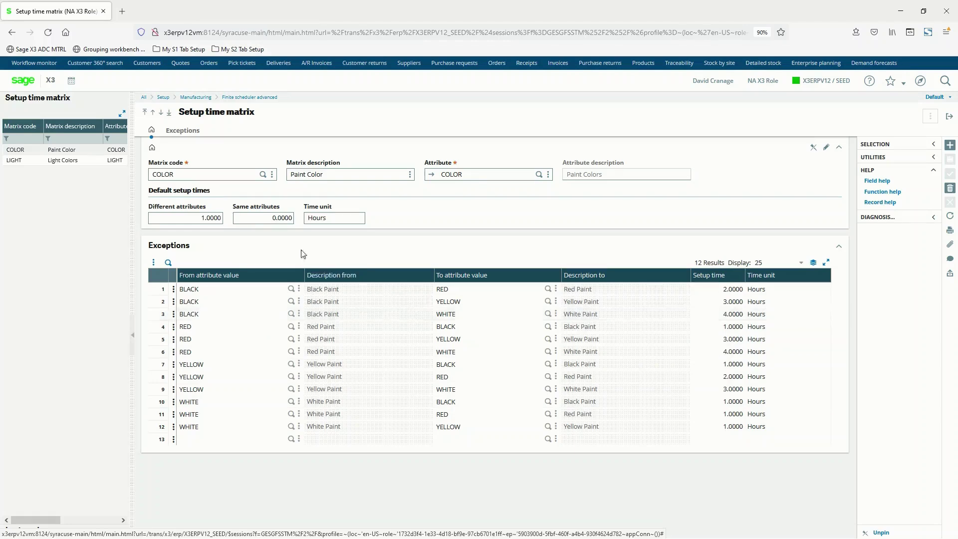
key(ctrl)
key(ctrl)
key(ctrl)
key(ctrl)
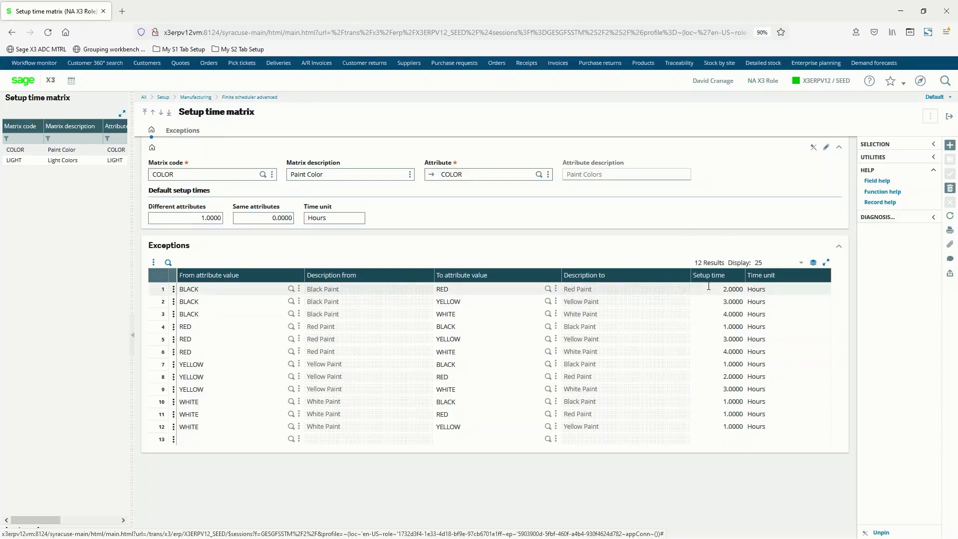
click(950, 118)
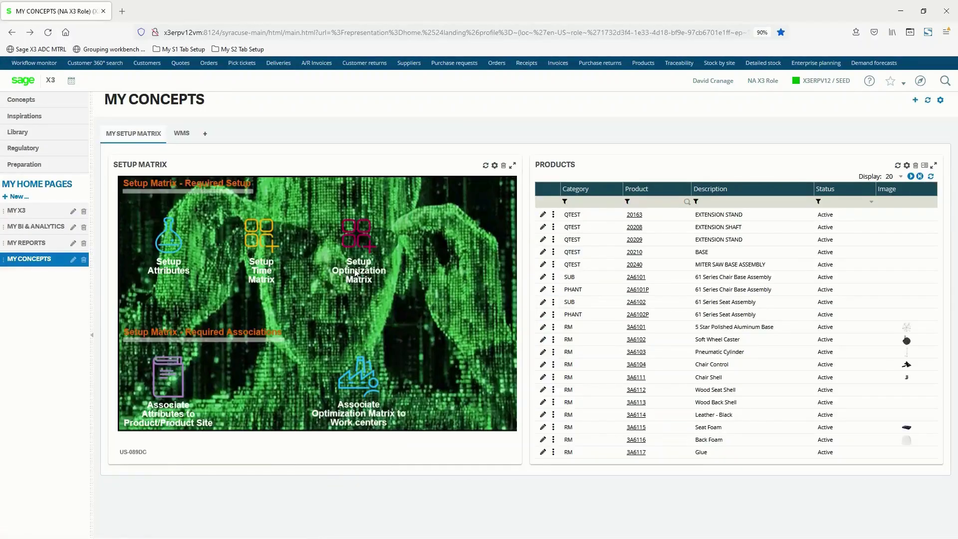
Open the COLOR optimization matrix, review its assigned matrix code and the available setup time types, and close it.
click(356, 273)
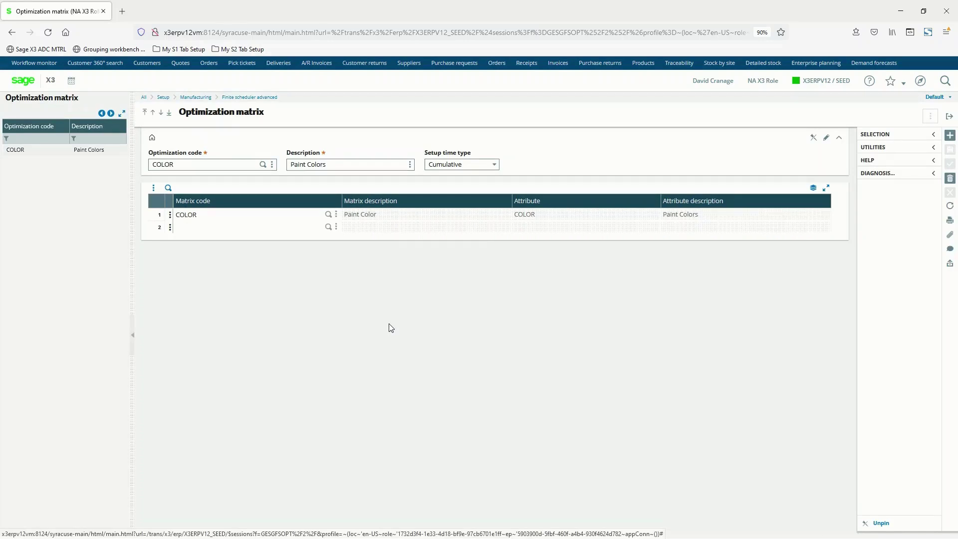
click(215, 215)
click(494, 165)
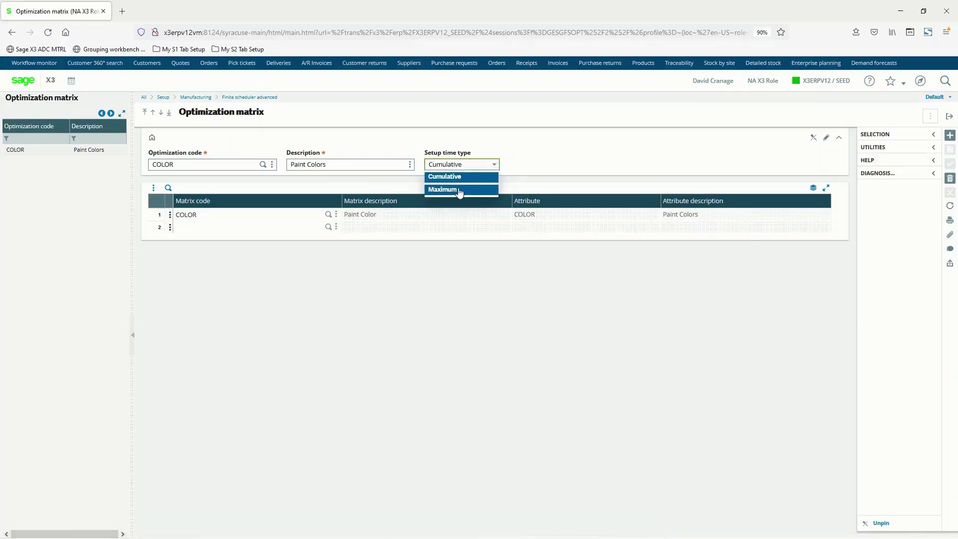
click(953, 121)
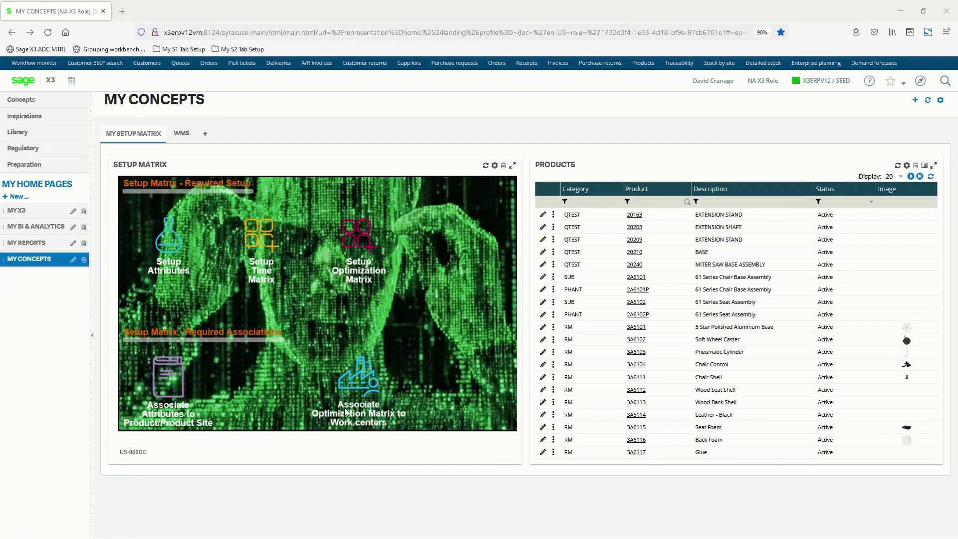
Open product SFI027 from the attribute association link and check the attribute and value assigned to it.
click(160, 420)
click(362, 396)
click(167, 382)
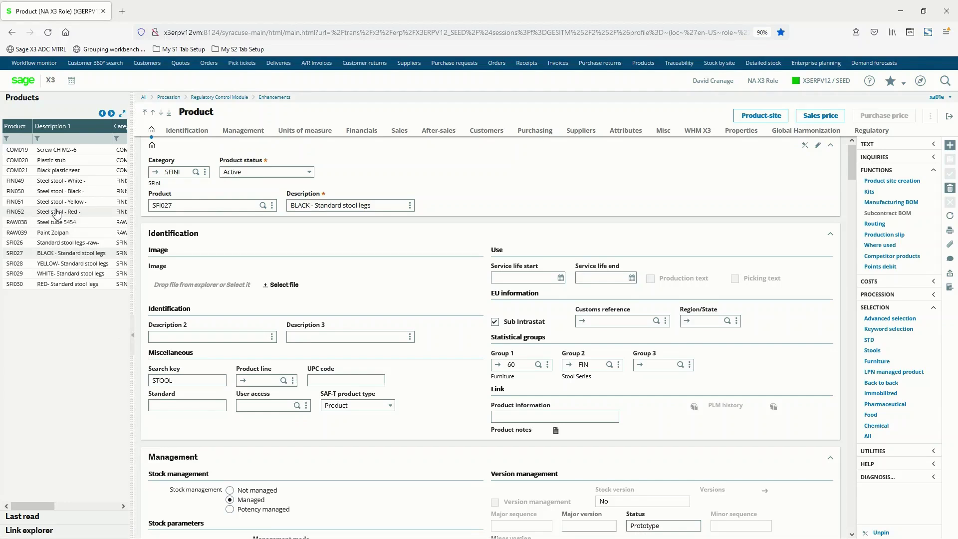
click(177, 206)
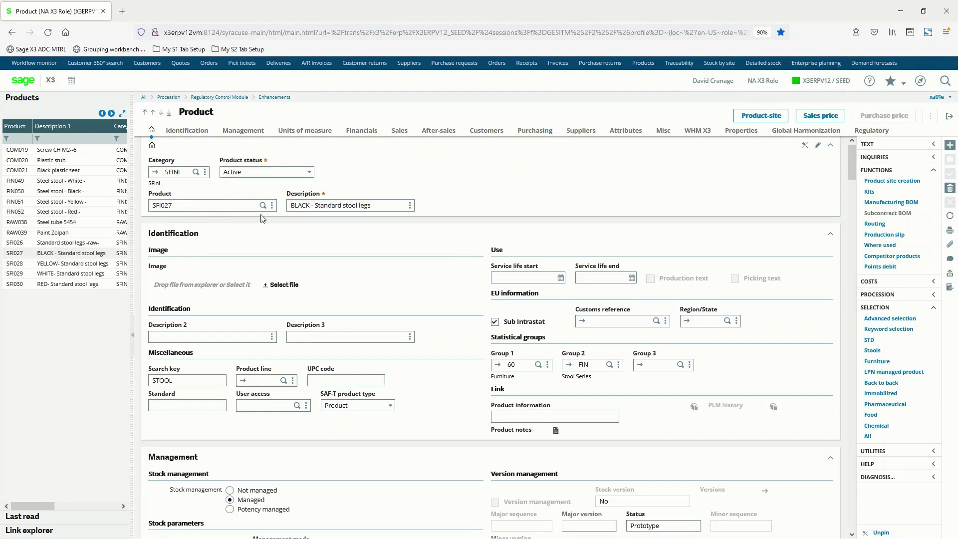
click(340, 208)
click(625, 133)
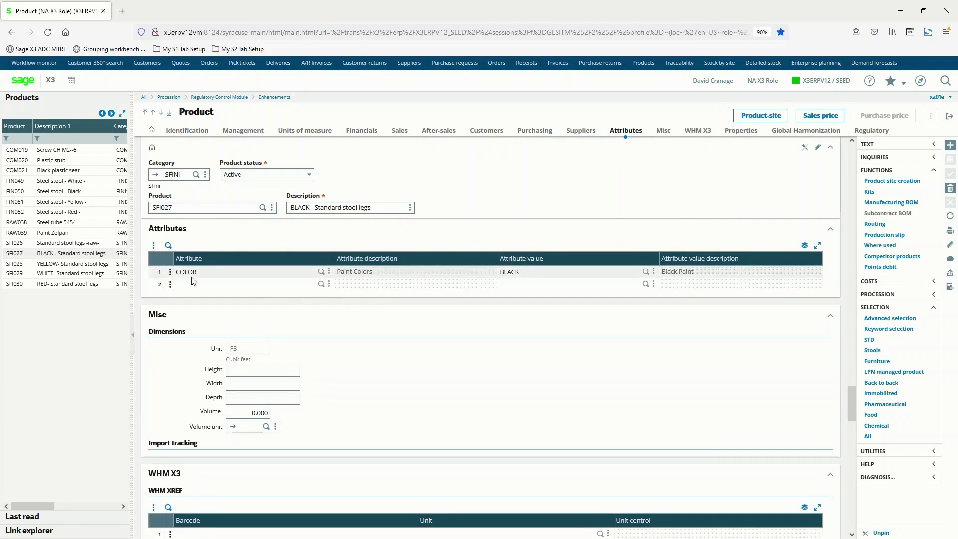
click(528, 271)
Check the attributes on the SFI027 product-site record for site NA012, and return to the My Concepts page.
click(757, 117)
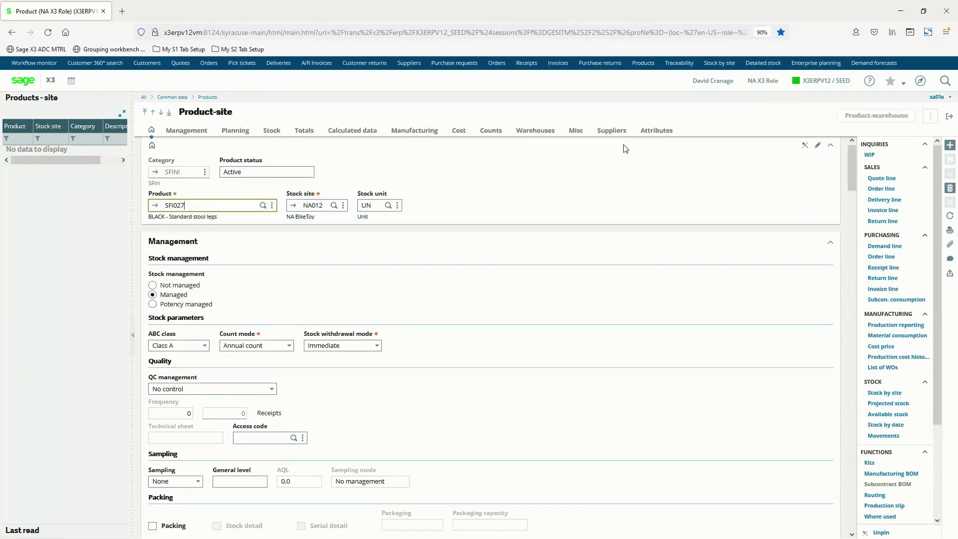
click(657, 131)
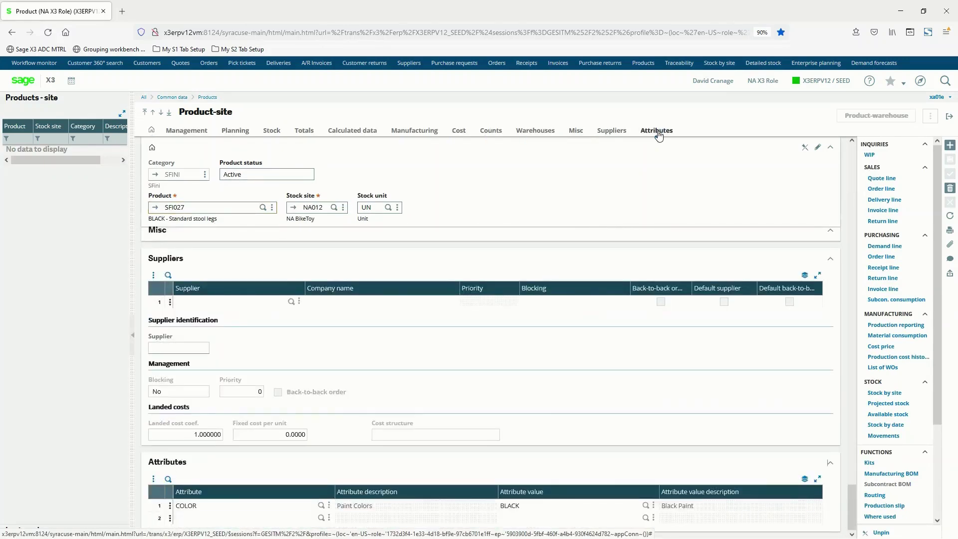
click(196, 509)
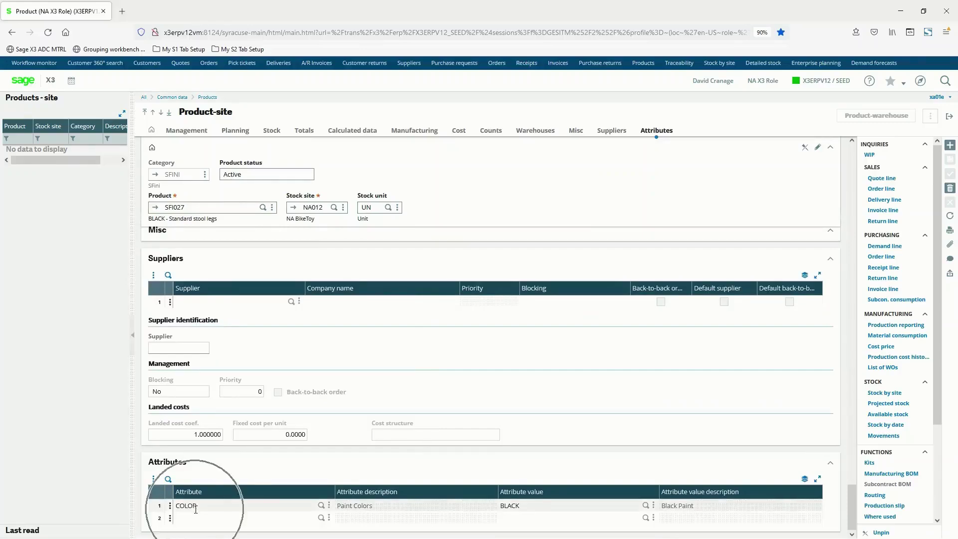
click(524, 505)
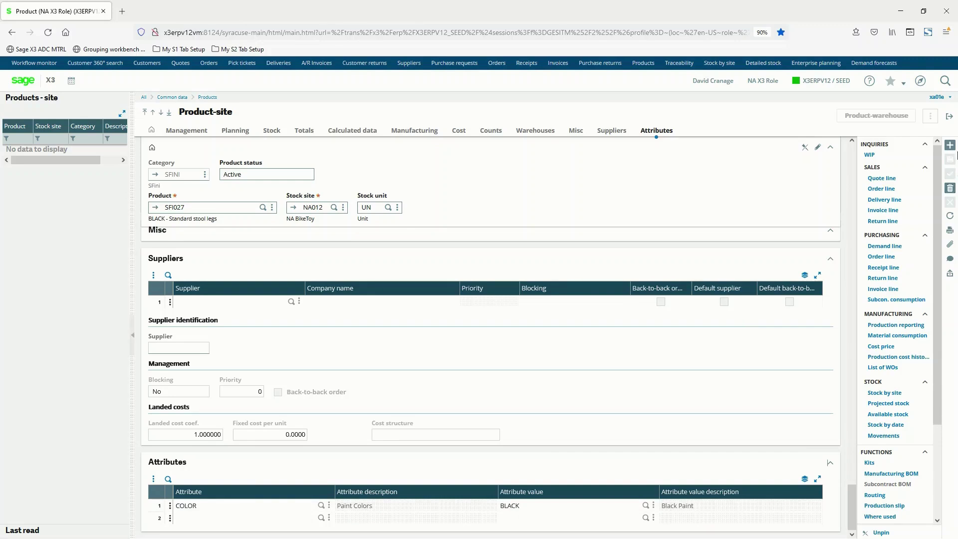
click(950, 117)
click(950, 120)
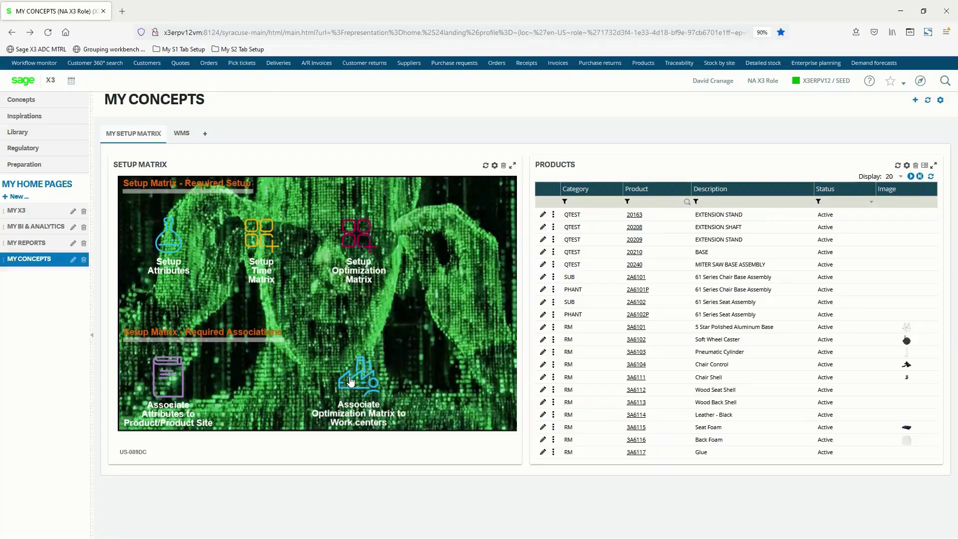
Open work center MAC101 from the optimization matrix association link, check its assigned optimization code, and close the record.
click(351, 382)
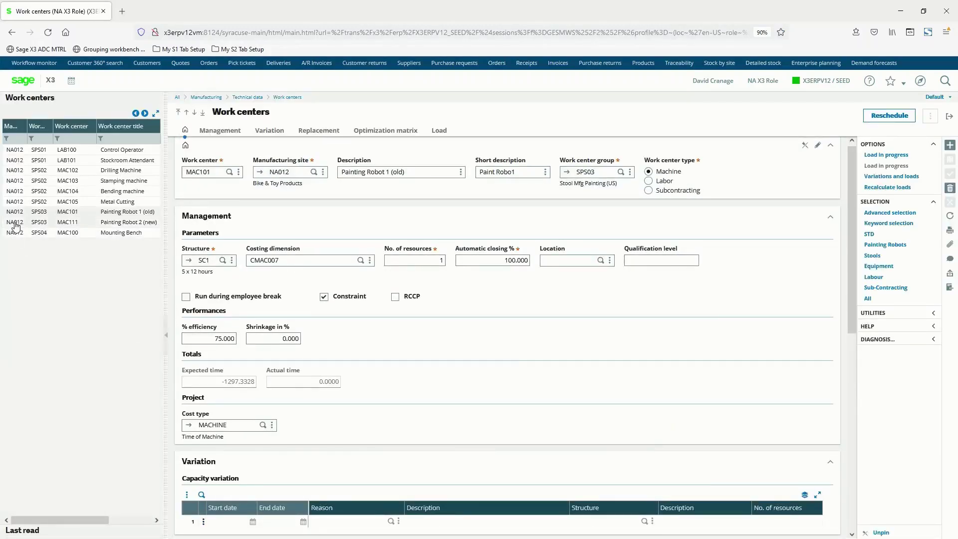
click(51, 180)
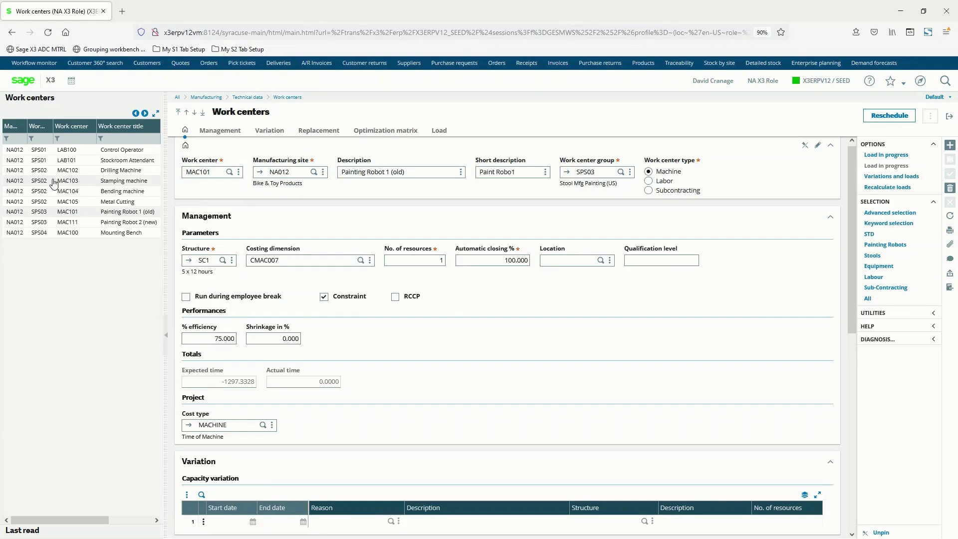
click(210, 174)
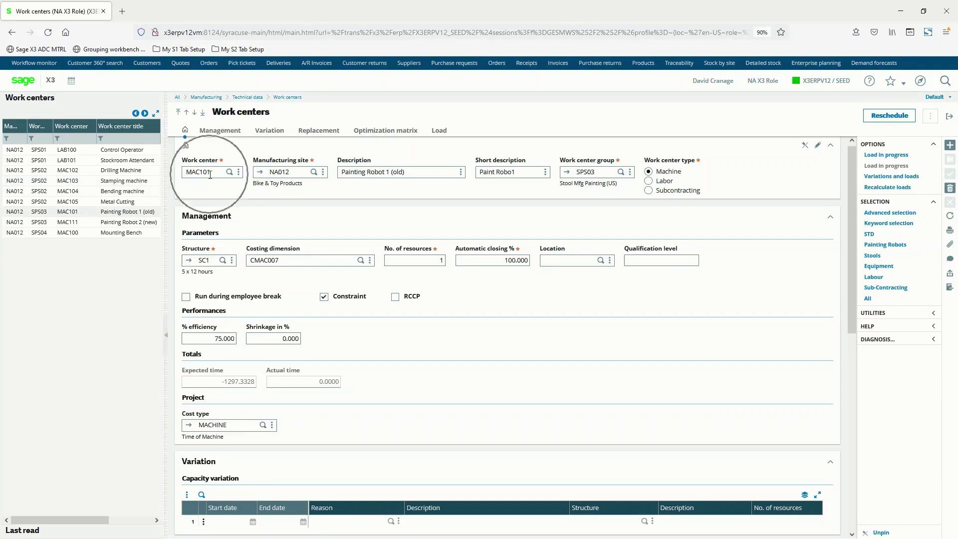
click(364, 172)
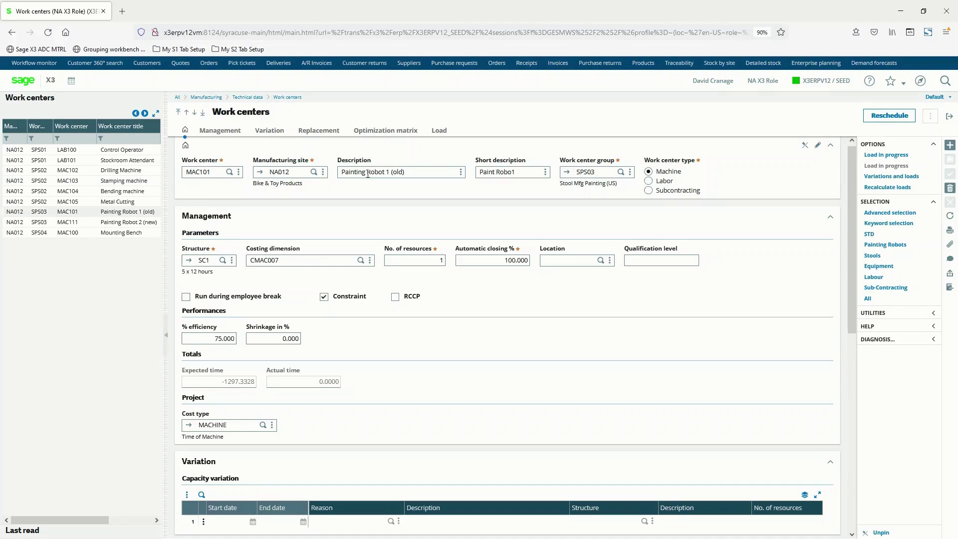
click(398, 132)
click(397, 131)
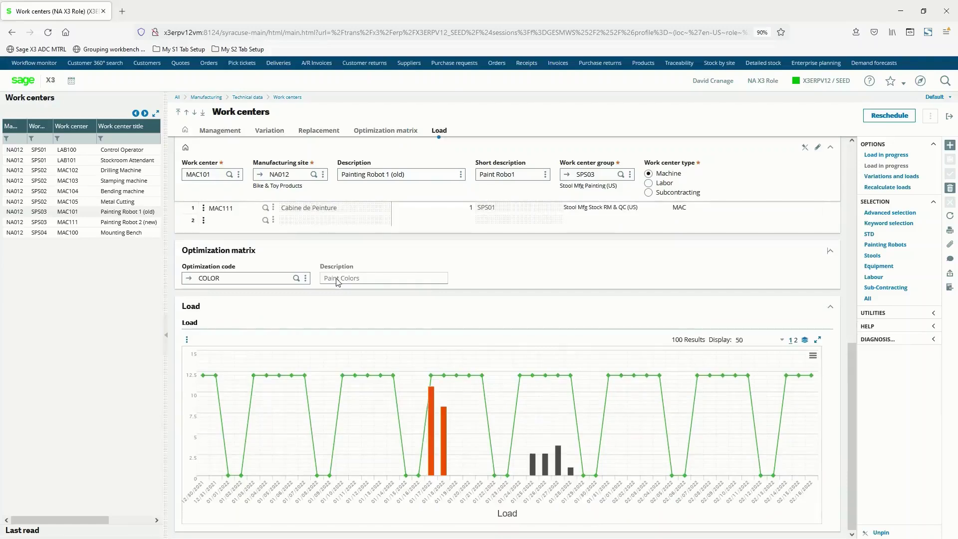
key(ctrl)
key(ctrl)
click(949, 116)
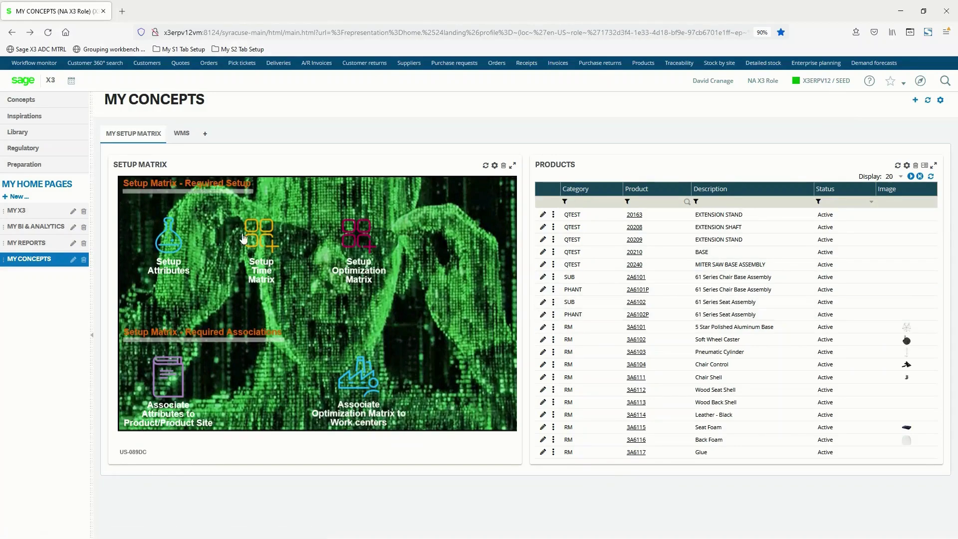
Open Web Scheduling in its own browser tab from the My X3 scheduling page and enlarge its Gantt area.
click(30, 211)
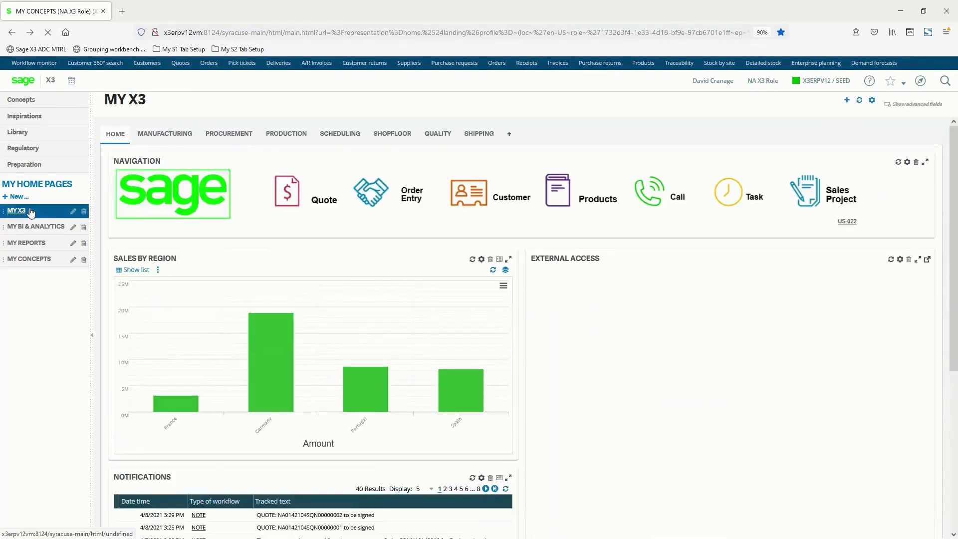
click(341, 134)
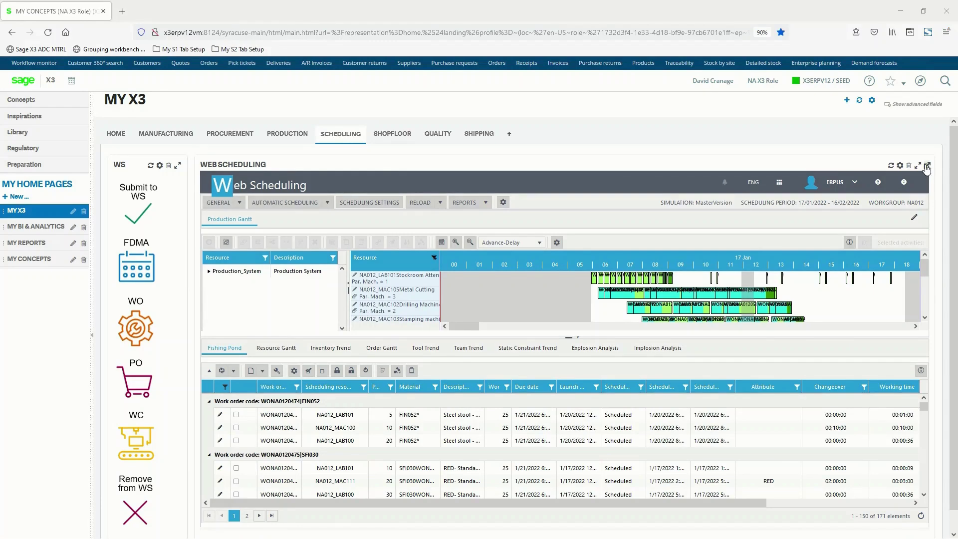
click(928, 166)
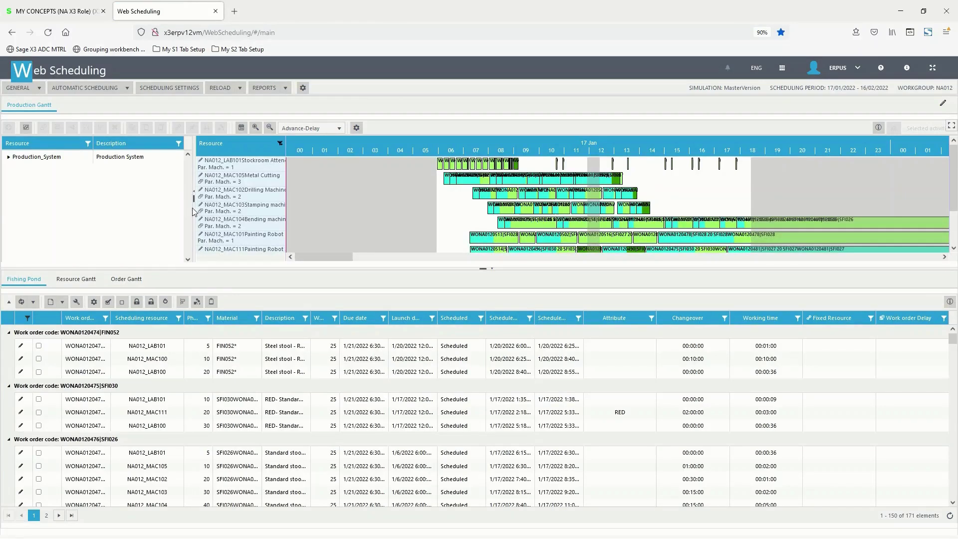
drag(192, 210, 168, 210)
drag(358, 271, 365, 313)
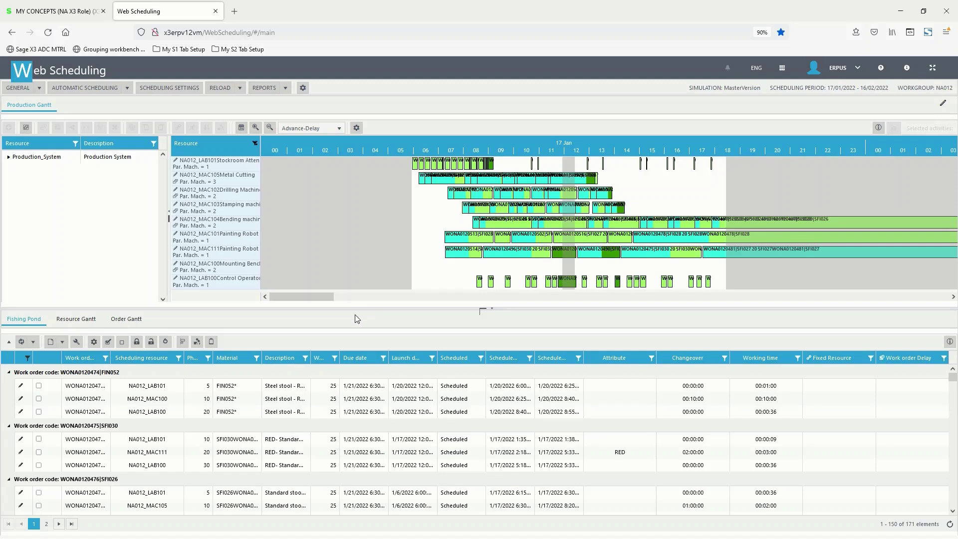
Limit the Production Gantt to the NA012_SPS03 Stool Mfg Painting (US) resources and accept the date range 1/17/2022 to 1/26/2022.
click(8, 157)
click(15, 173)
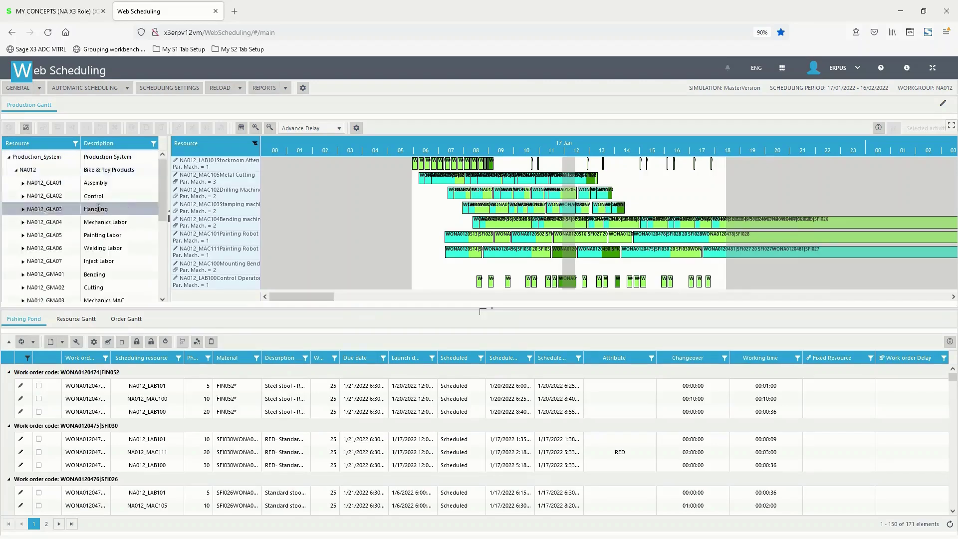
drag(162, 215, 159, 301)
click(113, 273)
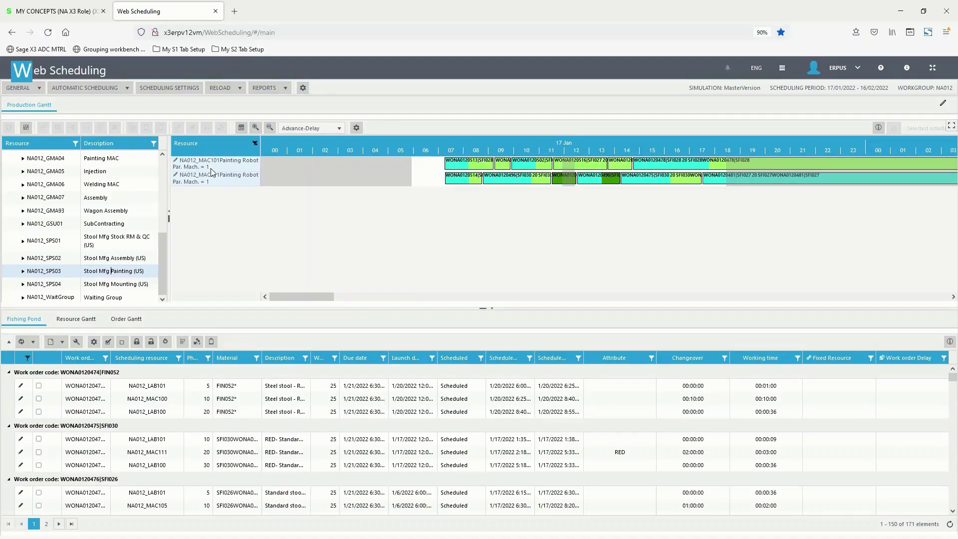
click(242, 127)
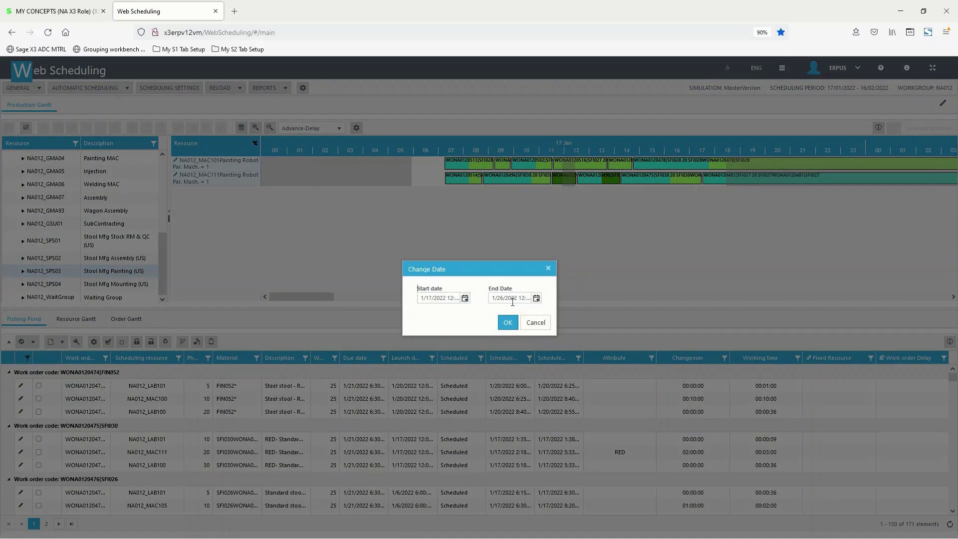
click(507, 322)
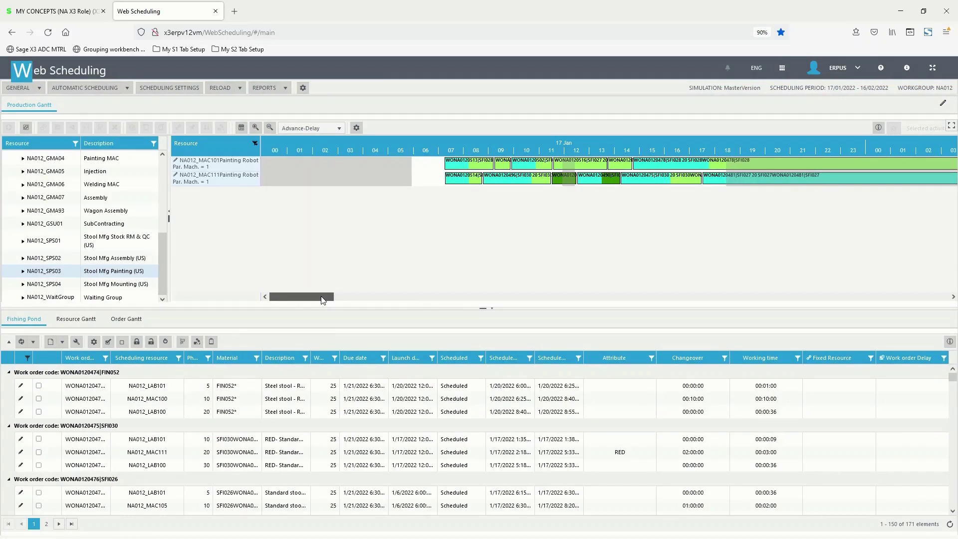
Zoom in the Production Gantt and check the color attribute and changeover time of successive 17 January operations on painting robot NA012_MAC101.
drag(321, 300, 334, 299)
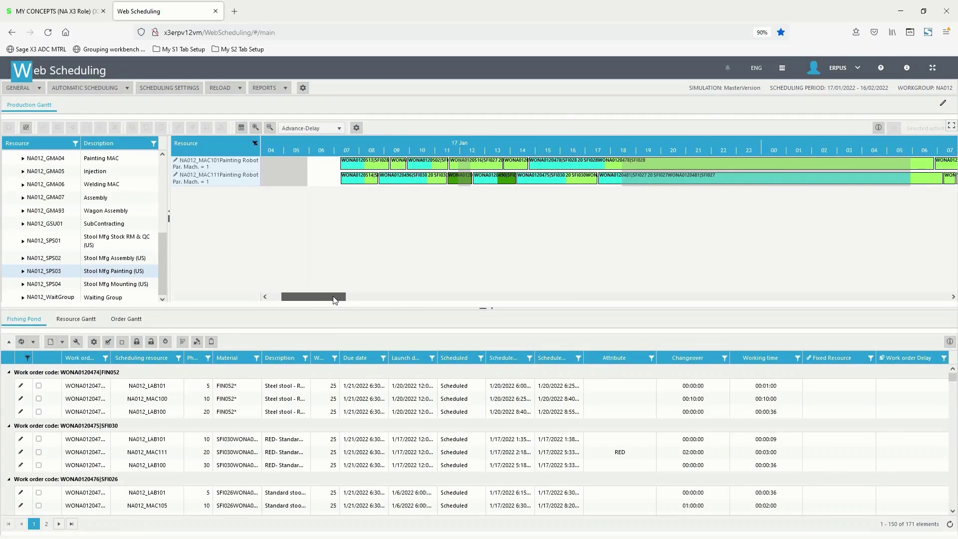
click(256, 128)
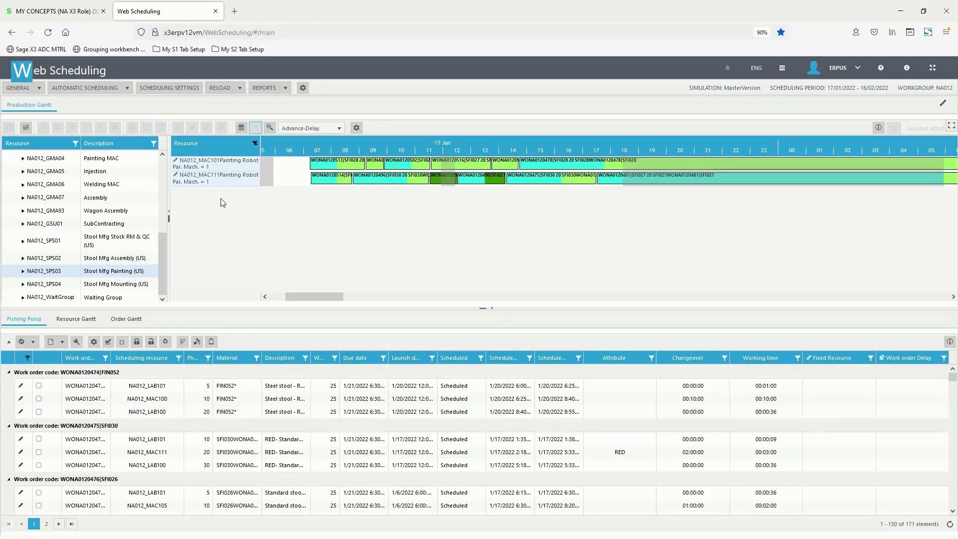
click(329, 169)
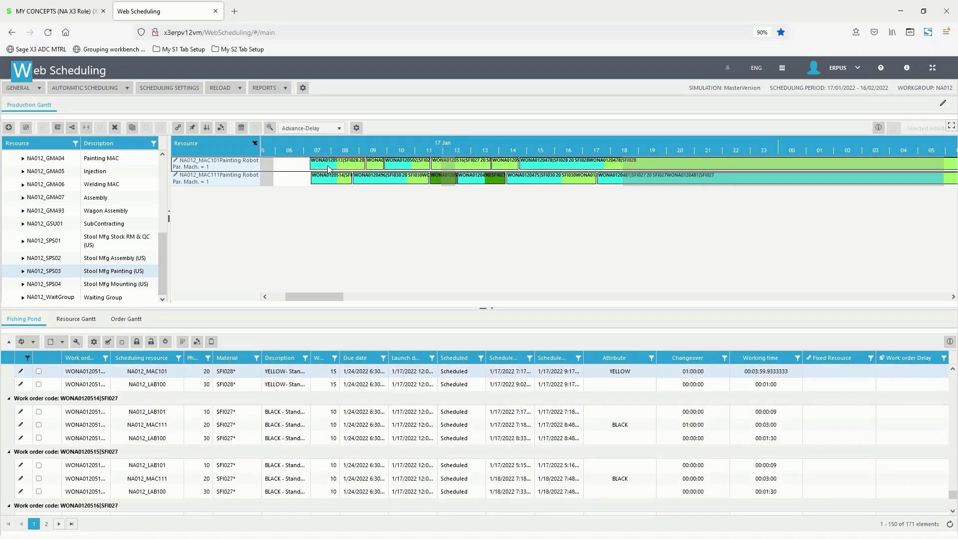
key(ctrl)
click(689, 371)
click(413, 167)
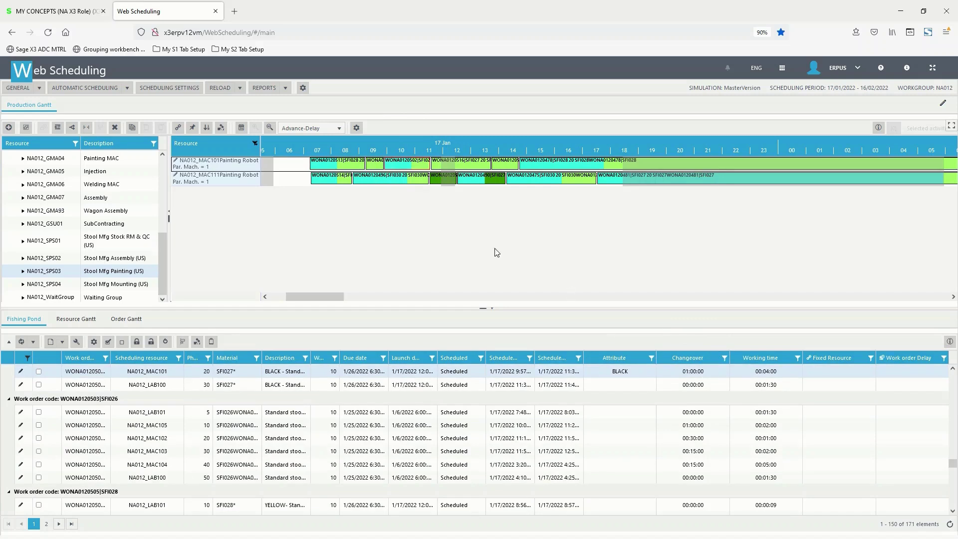
click(472, 169)
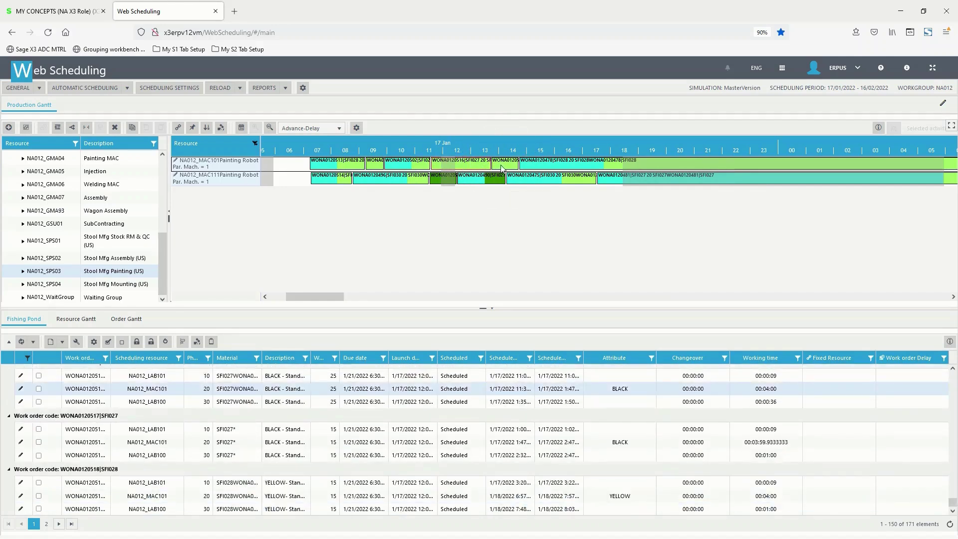
click(501, 167)
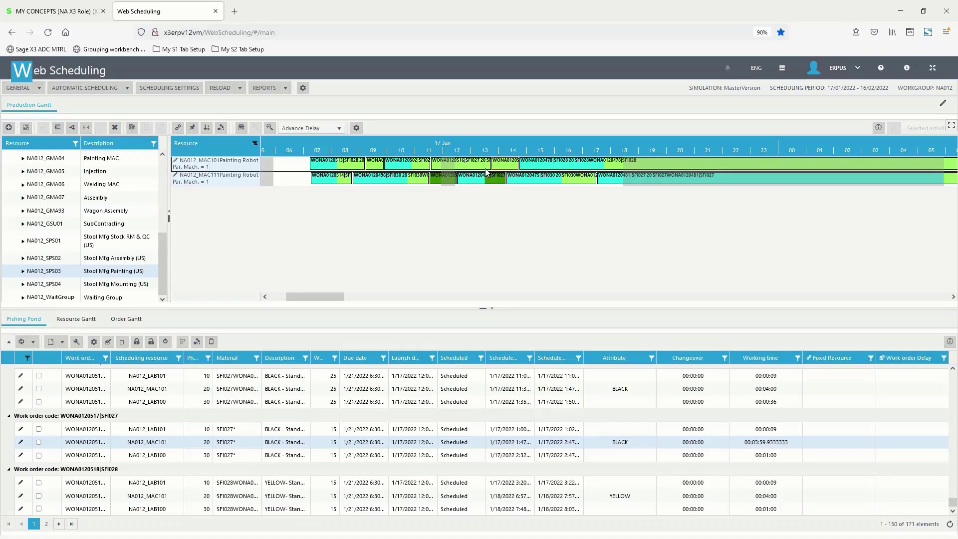
Move the BLACK SFI027 operation of WONA0120490 from NA012_MAC111 to NA012_MAC101, right behind the other BLACK operations, and check its attribute and changeover.
click(494, 181)
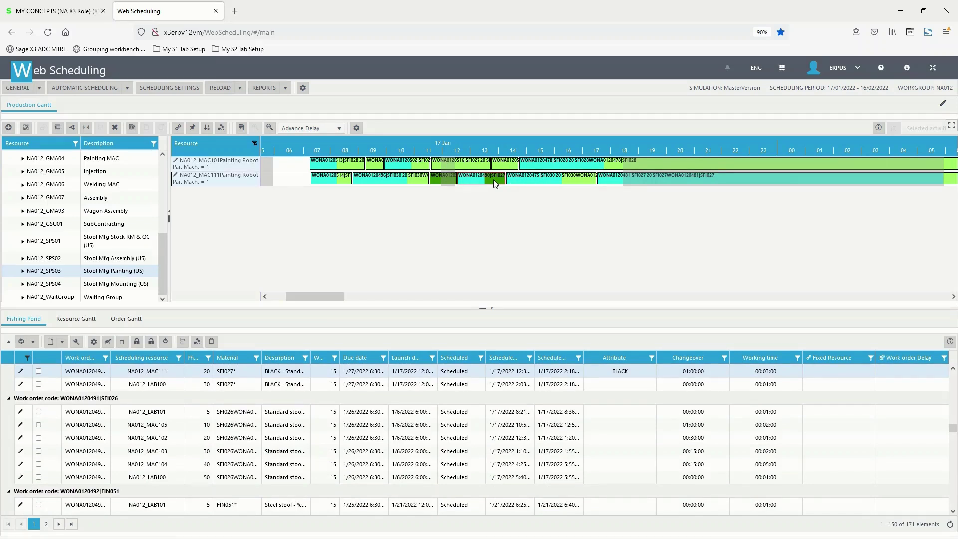
drag(495, 180, 522, 167)
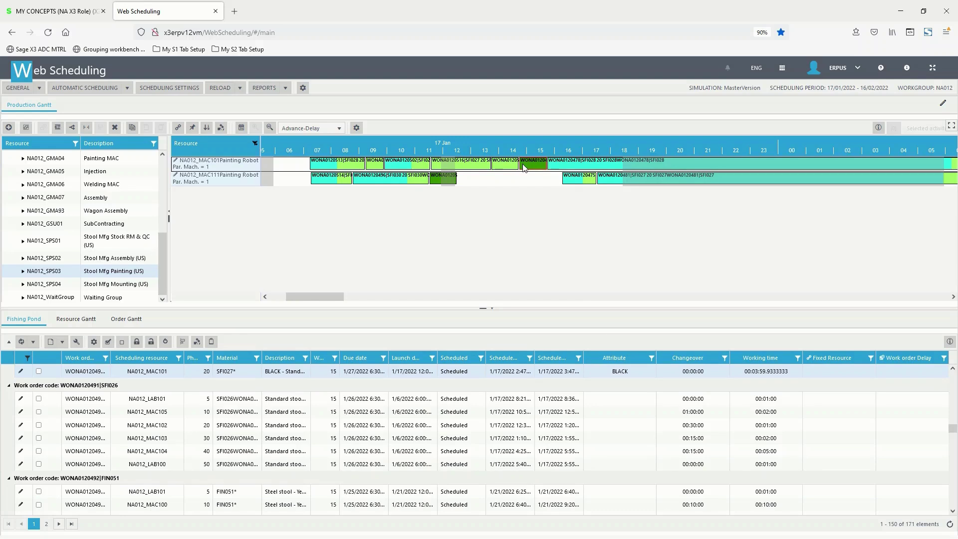
click(622, 375)
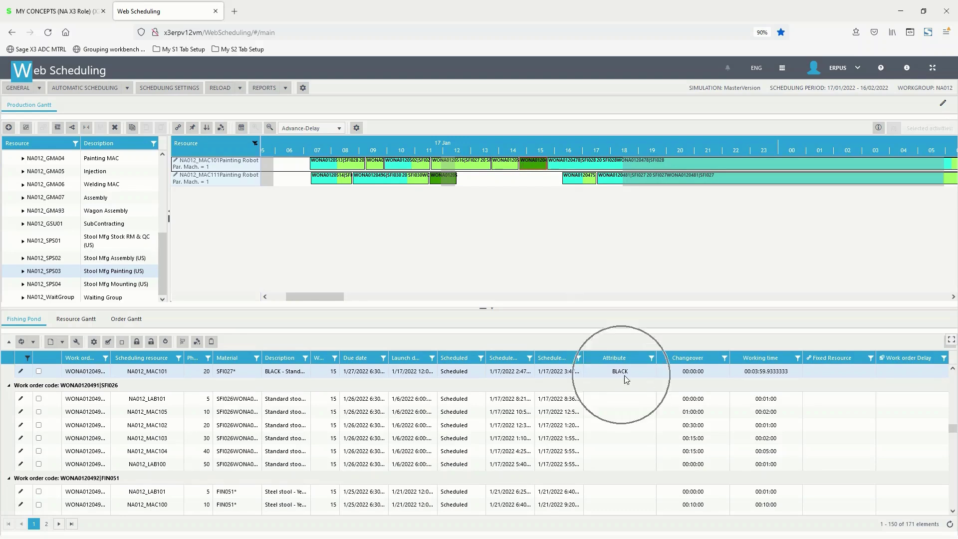
click(692, 374)
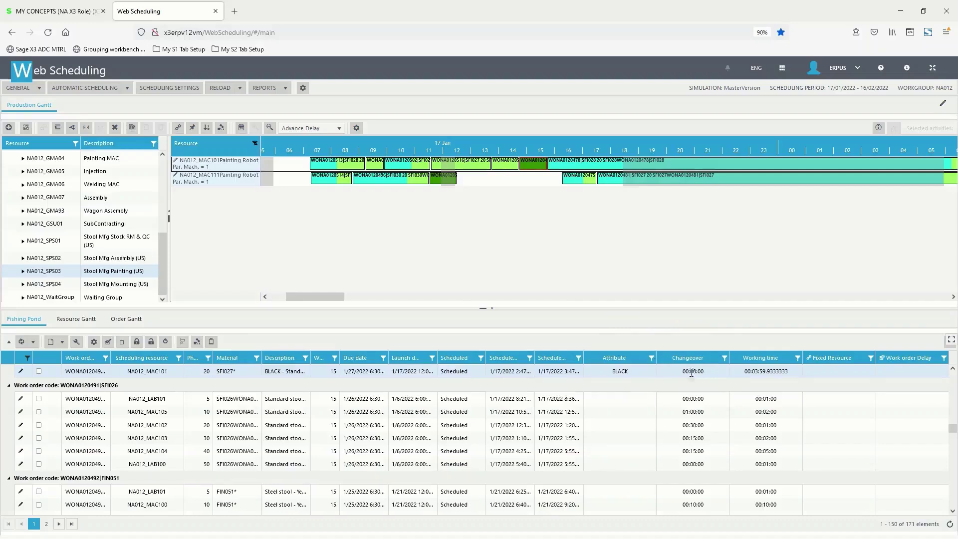
Fix the moved BLACK operation to resource NA012_MAC101 and fix the sequence of operations up to it.
click(178, 128)
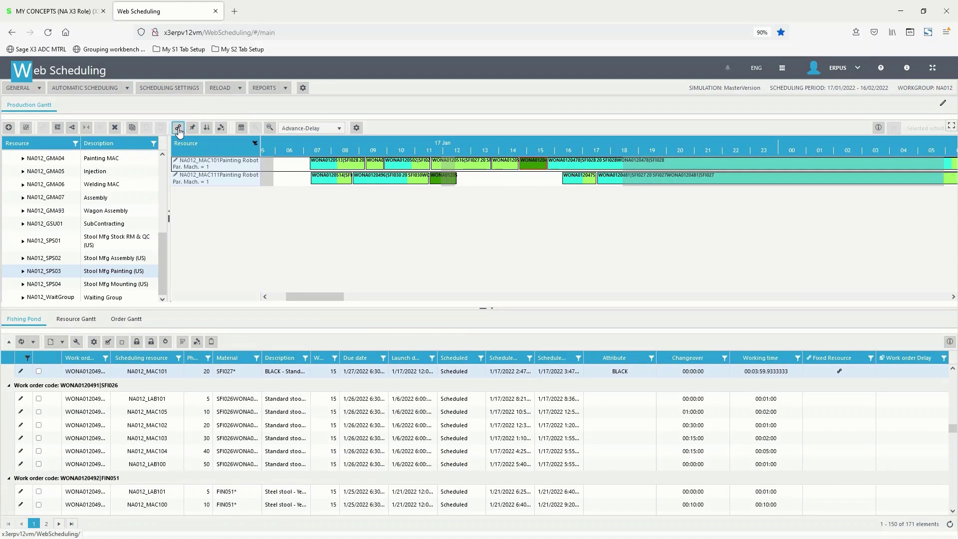
click(207, 129)
click(207, 128)
Run the automatic scheduling and acknowledge its completion.
click(127, 88)
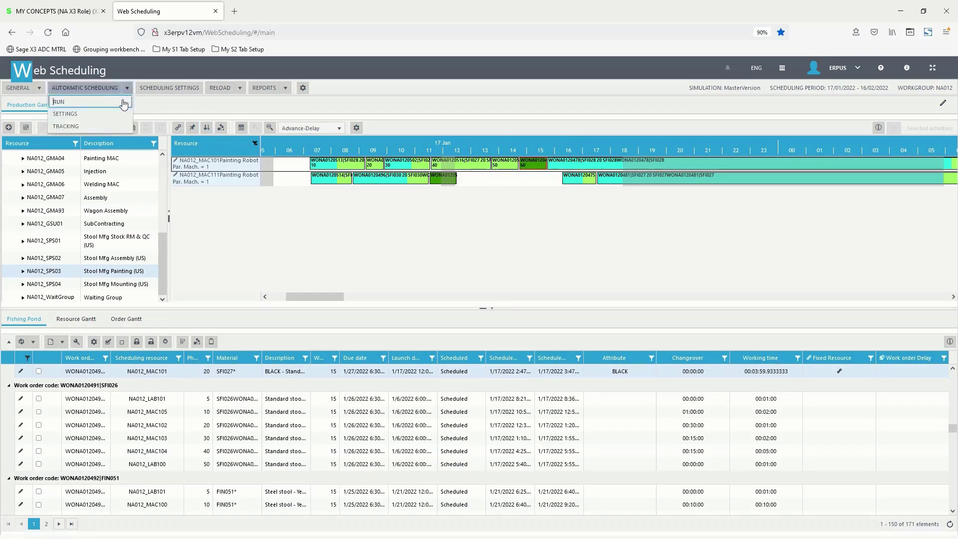
click(118, 104)
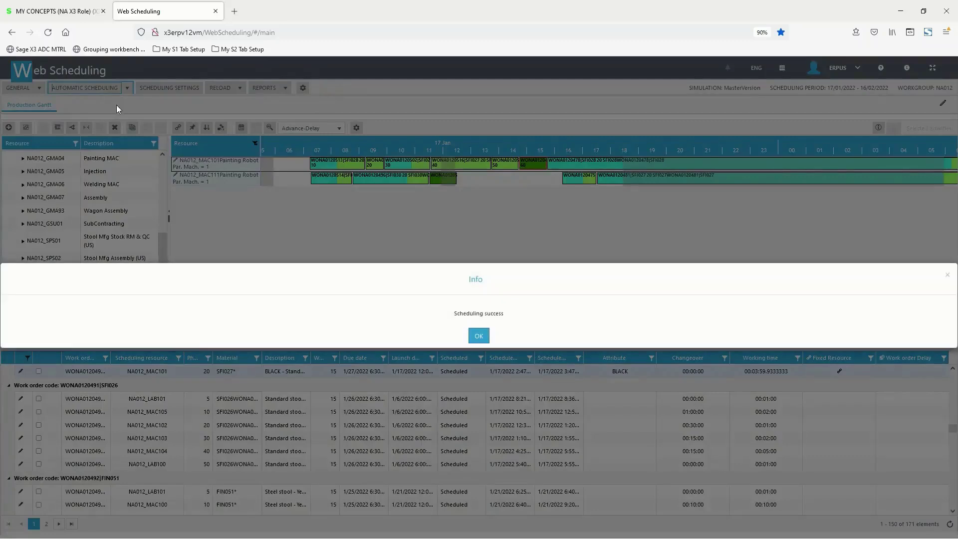
click(486, 341)
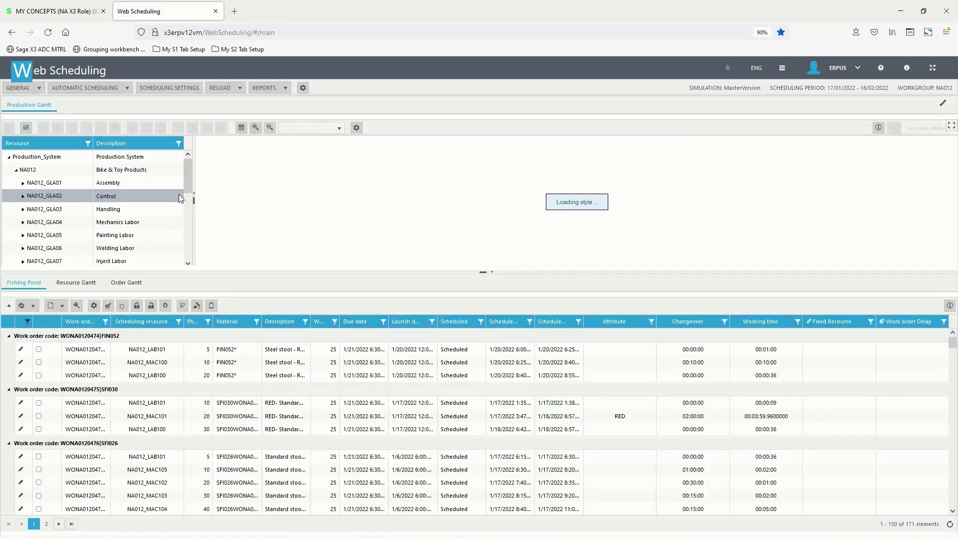
Show the NA012_SPS03 Stool Mfg Painting (US) resources in the Gantt again and check the rescheduled BLACK operation fixed on NA012_MAC101.
click(150, 235)
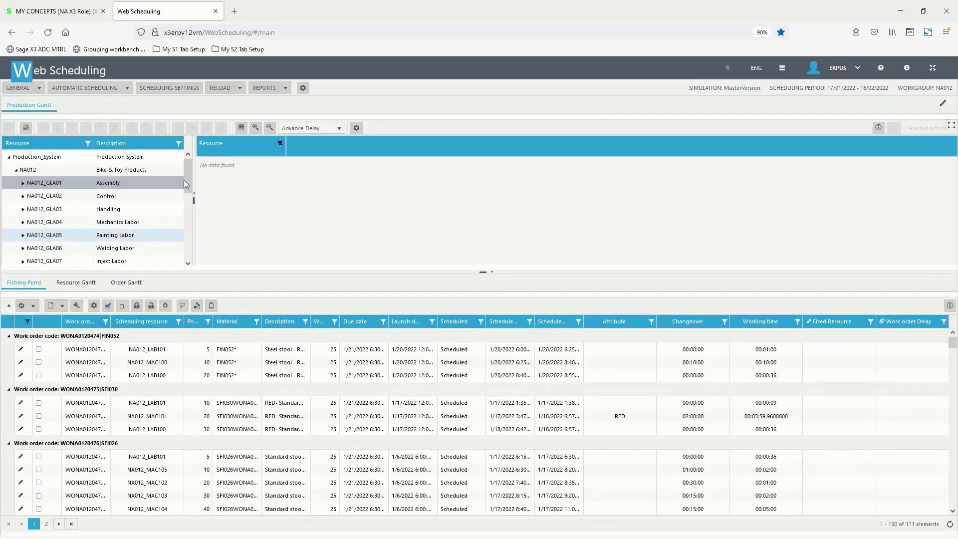
scroll(165, 240, down, 5)
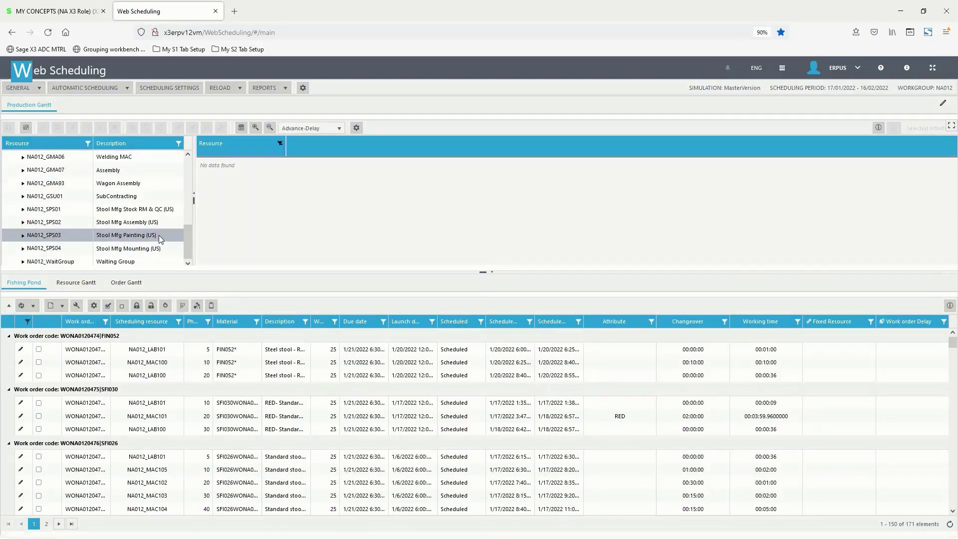
click(159, 235)
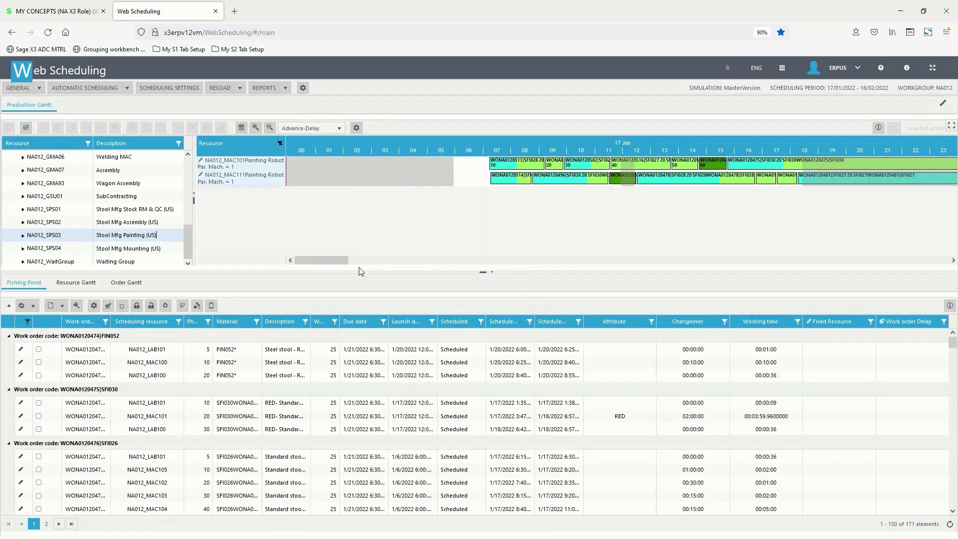
click(715, 171)
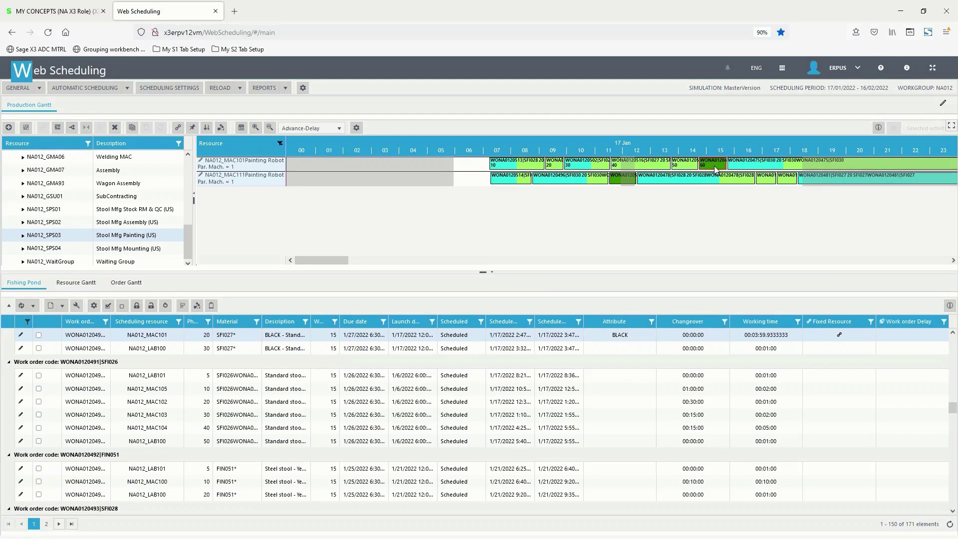
Open the Loads report and apply a period from 1/17/2022 12:00 AM to 1/18/2022 12:00 AM.
click(286, 92)
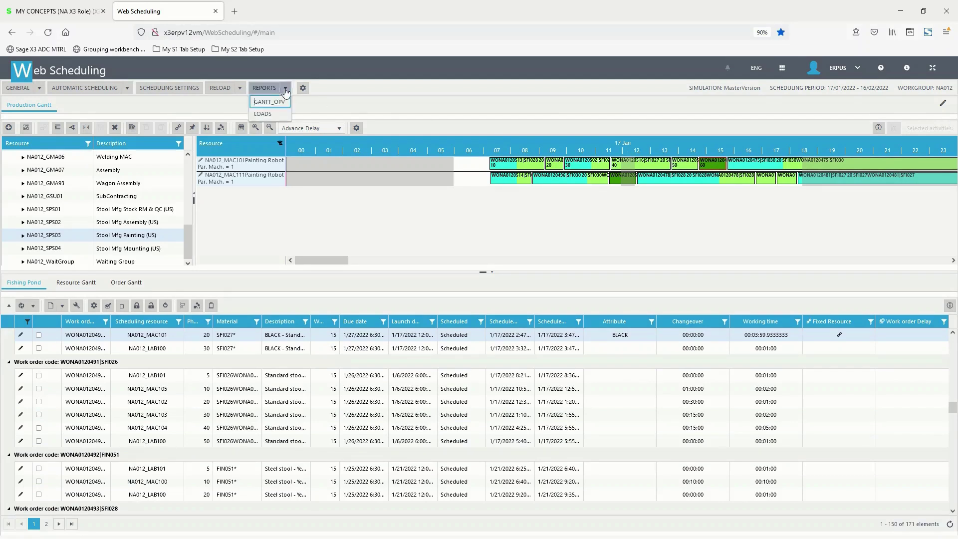
click(263, 119)
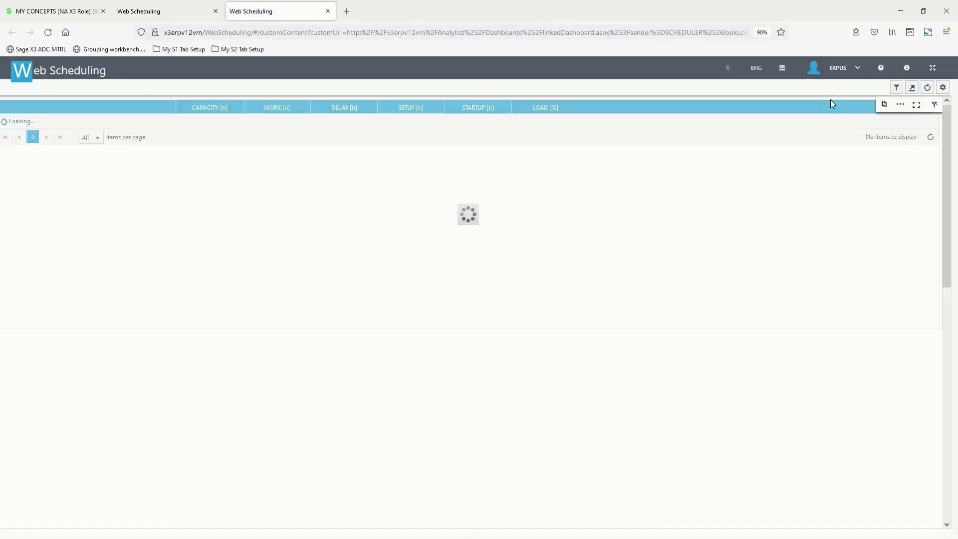
click(897, 89)
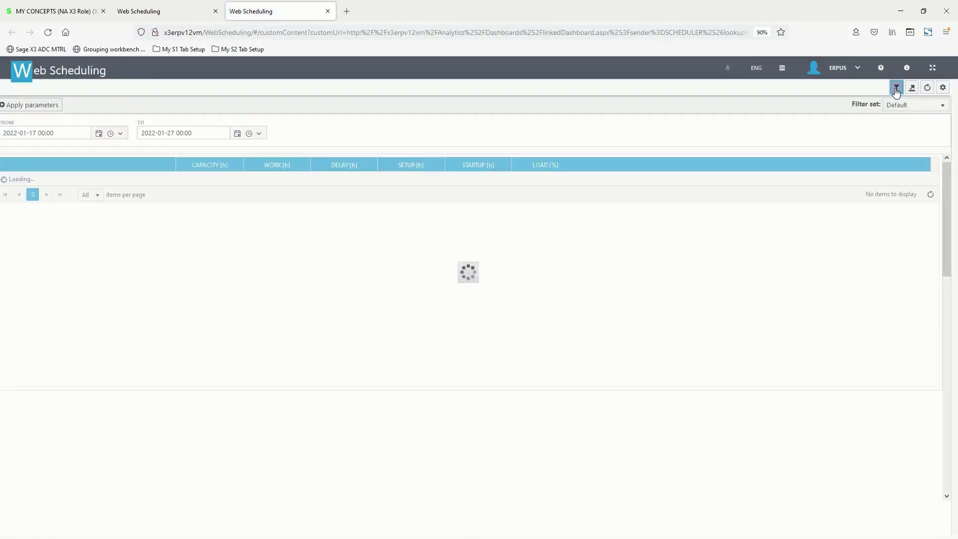
click(98, 134)
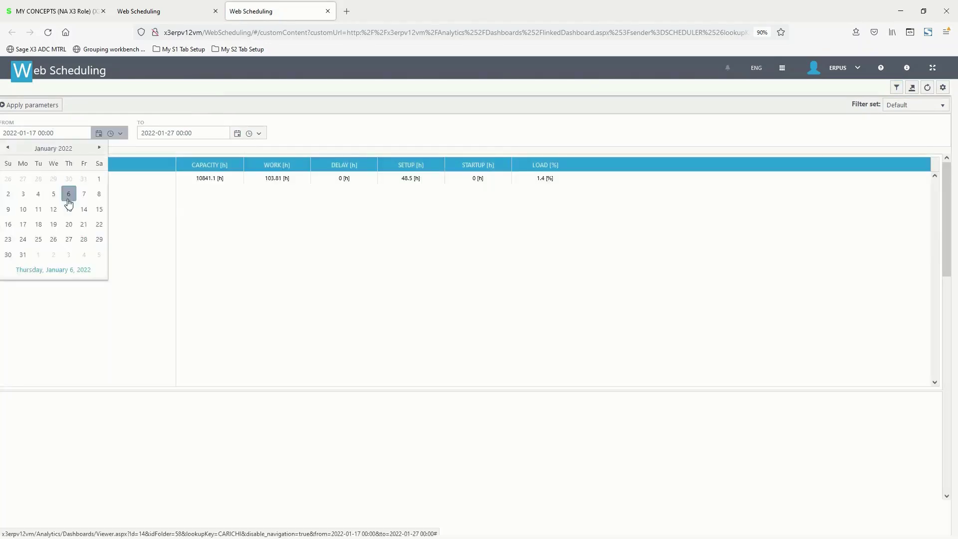
click(23, 226)
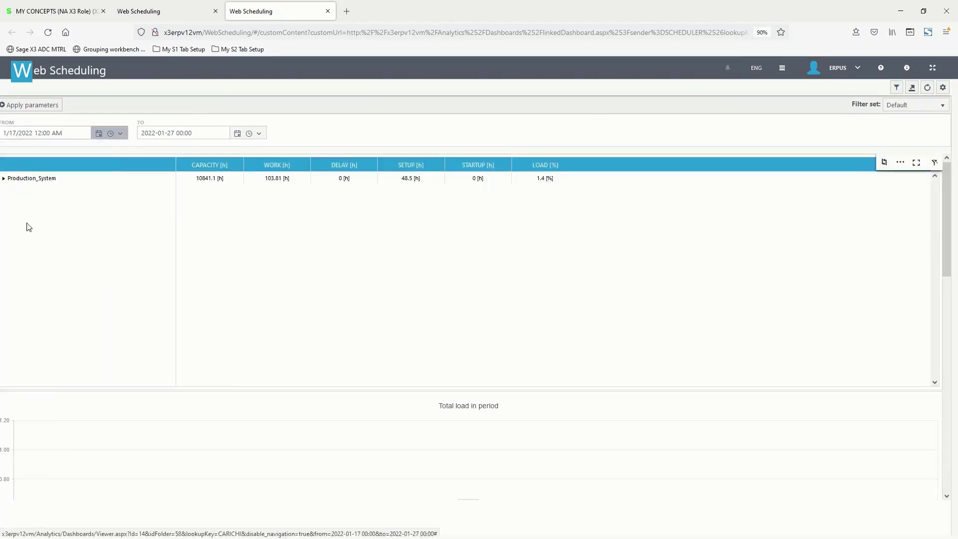
click(120, 134)
click(110, 134)
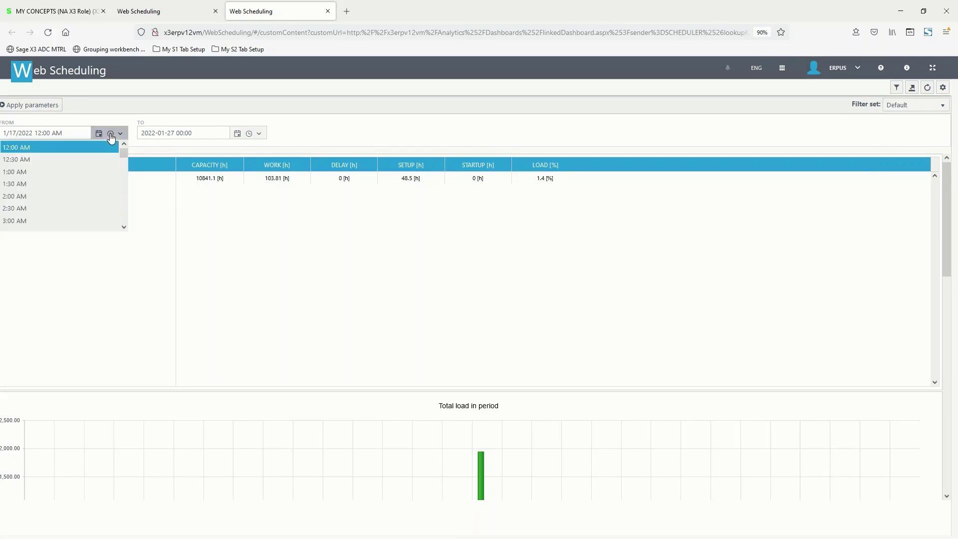
click(48, 147)
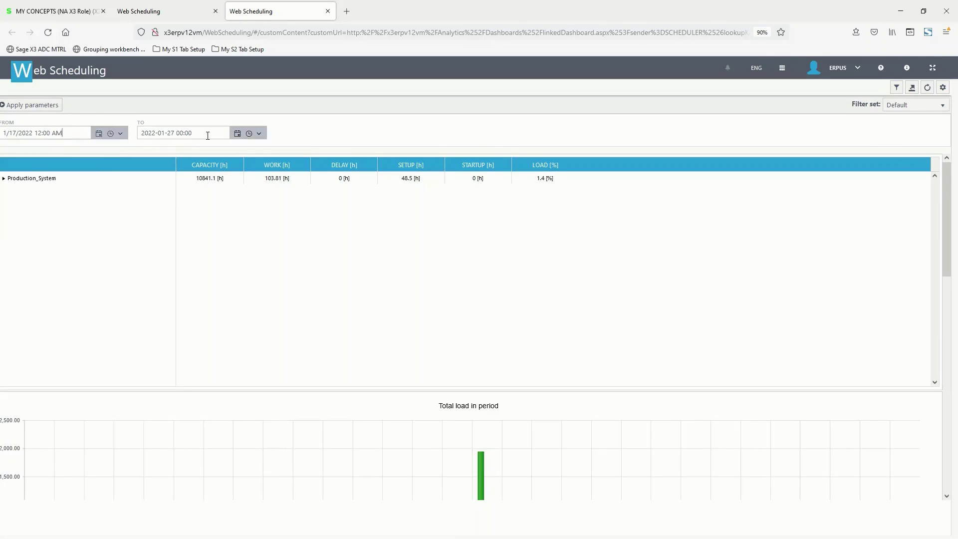
click(237, 135)
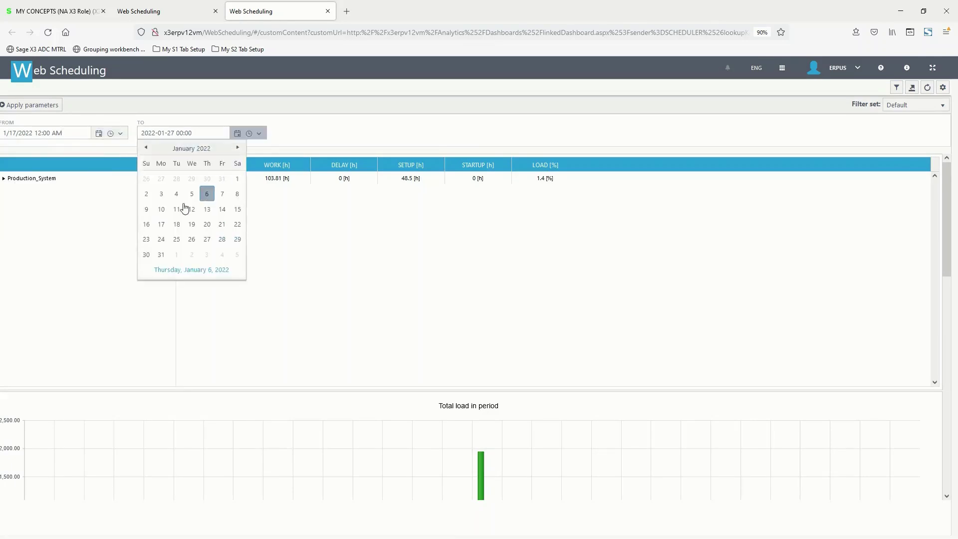
click(176, 223)
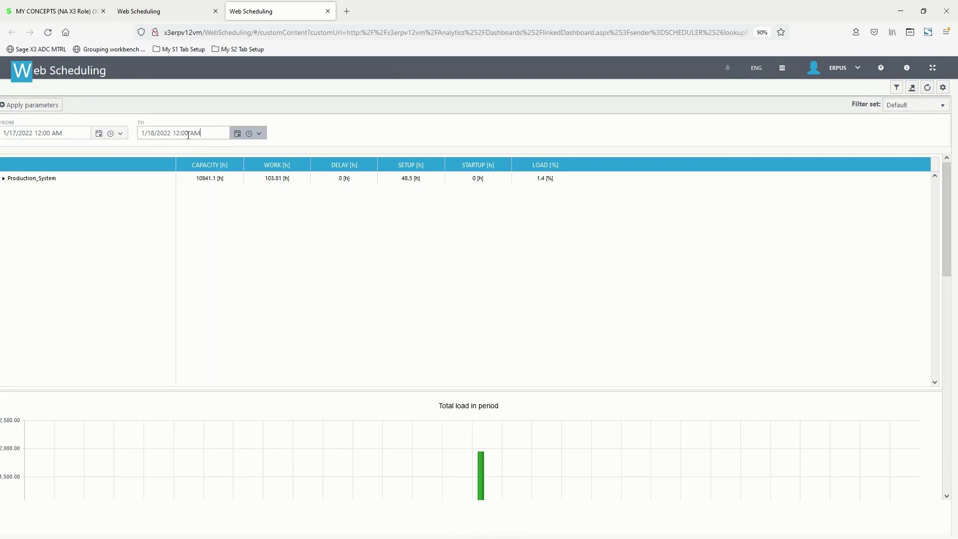
click(47, 106)
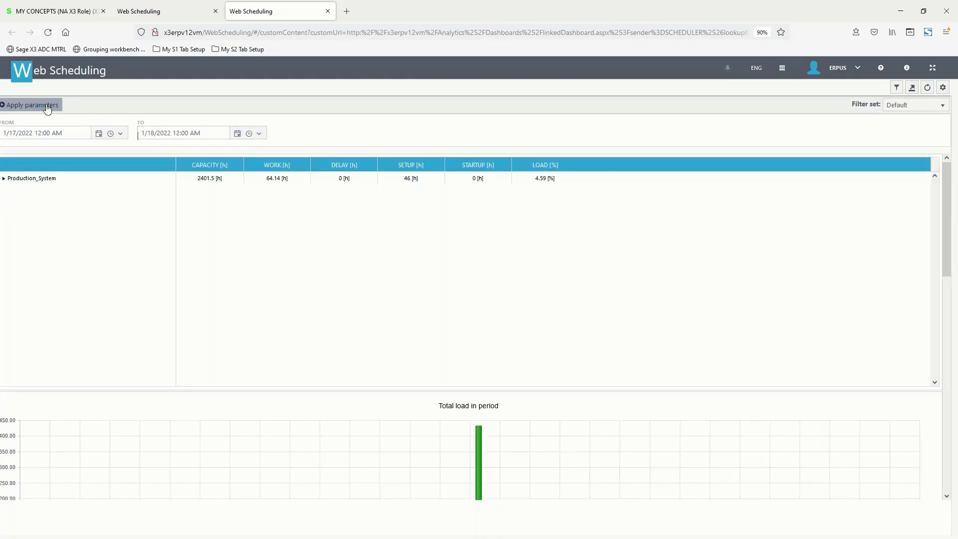
Drill down the load table through NA012, NA012_SPS03 and NA012_CMAC101, and select machine NA012_MAC101 for its load charts.
click(4, 178)
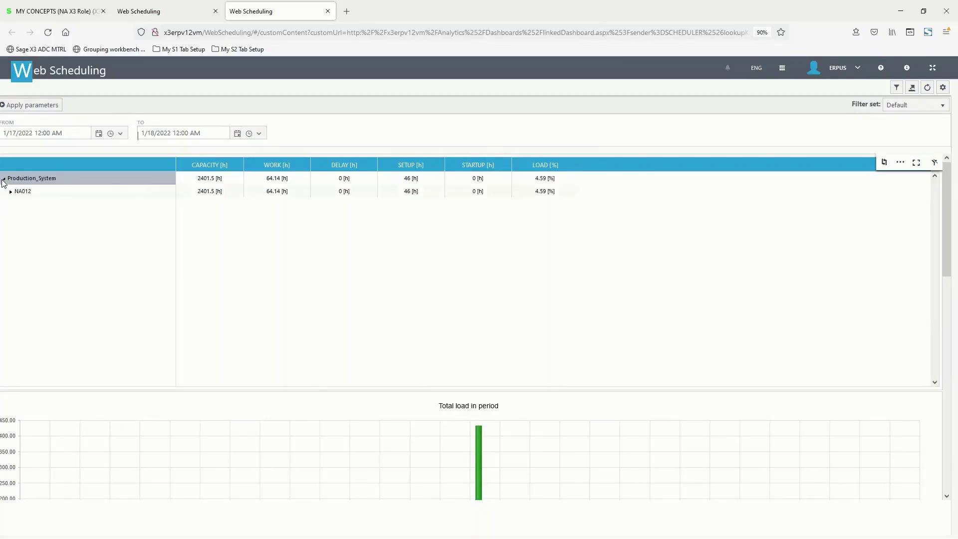
click(11, 192)
scroll(75, 319, down, 2)
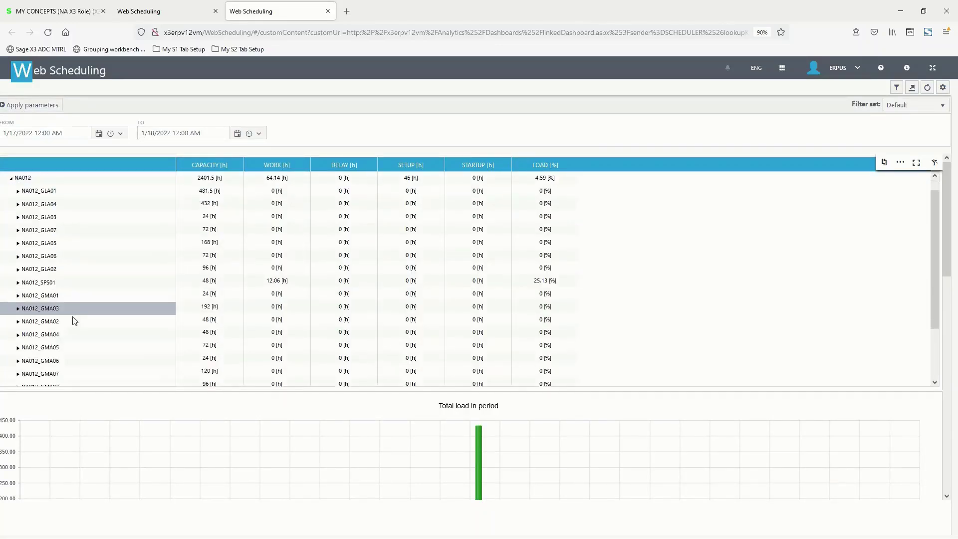
scroll(90, 329, down, 1)
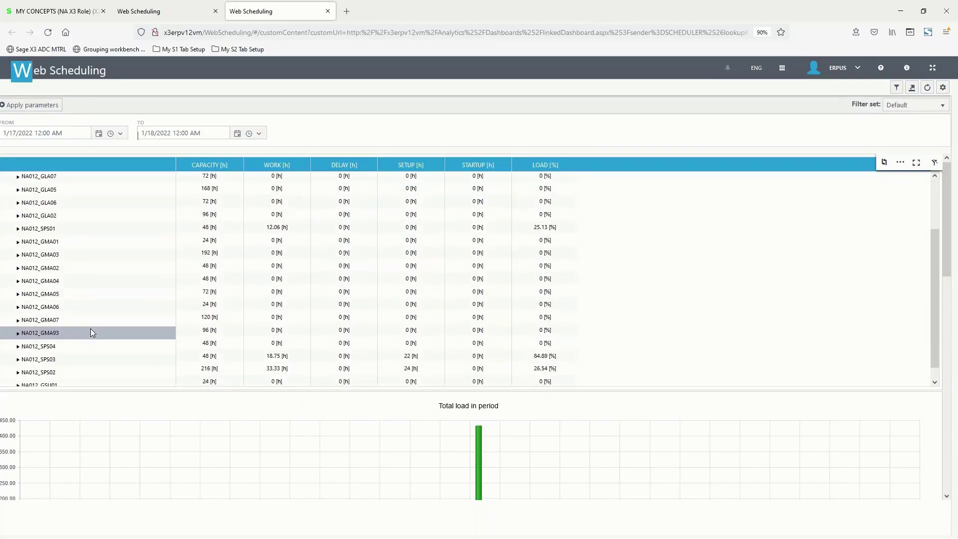
click(70, 361)
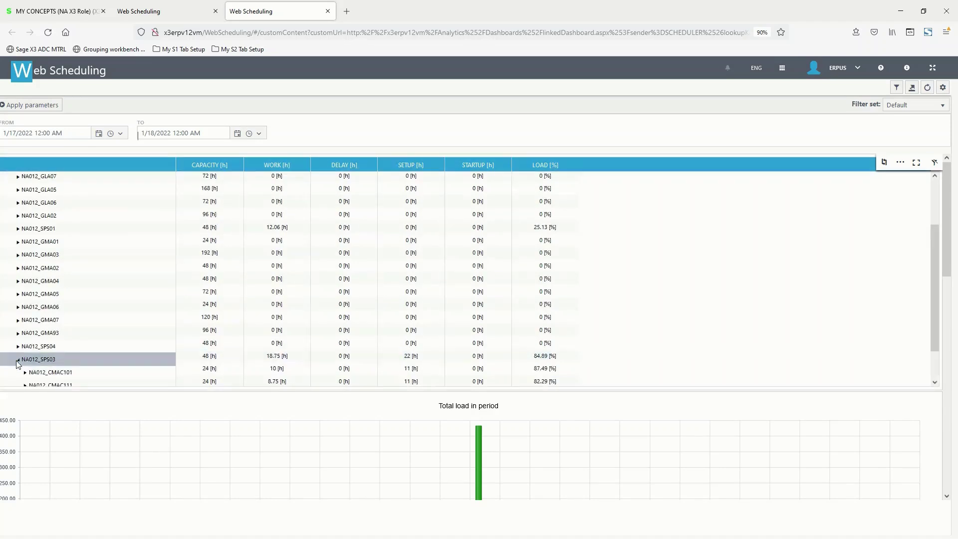
scroll(75, 360, down, 1)
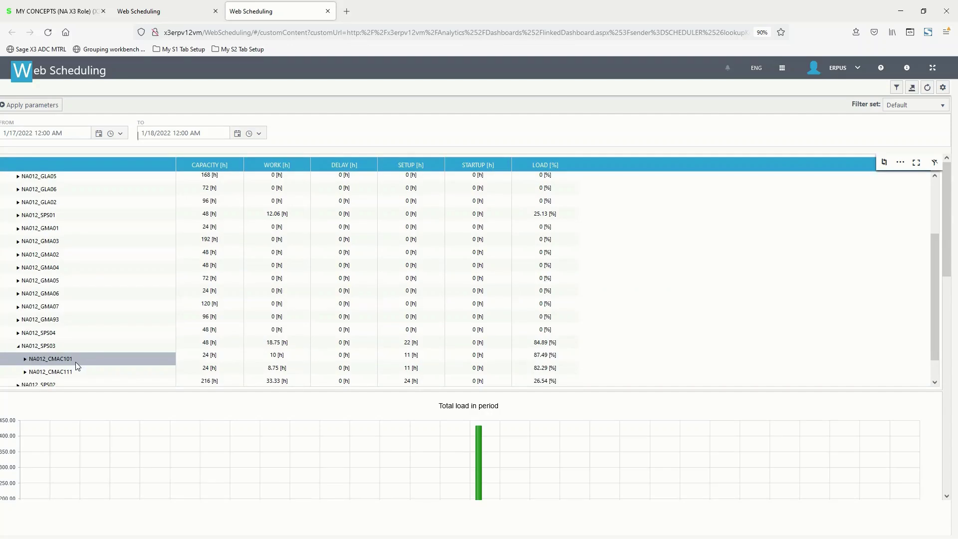
click(25, 359)
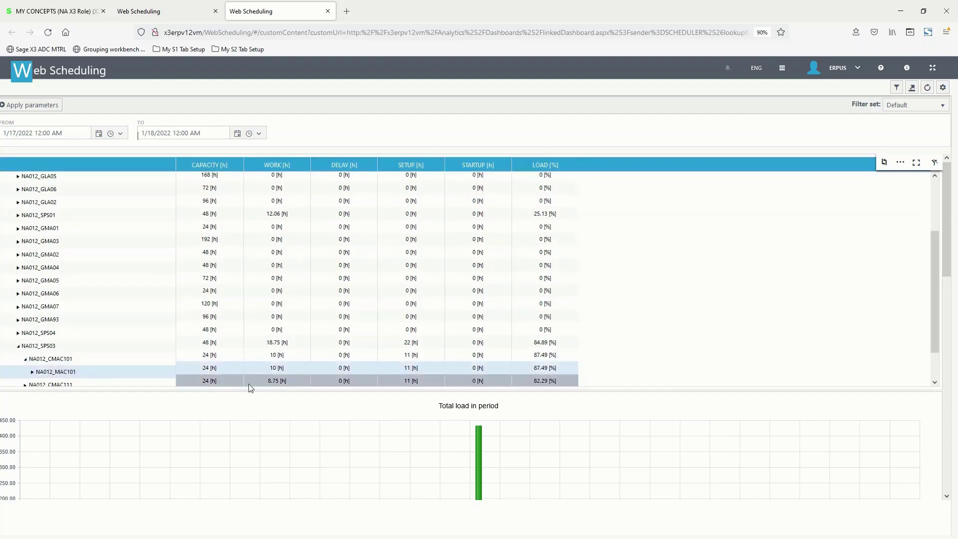
click(302, 373)
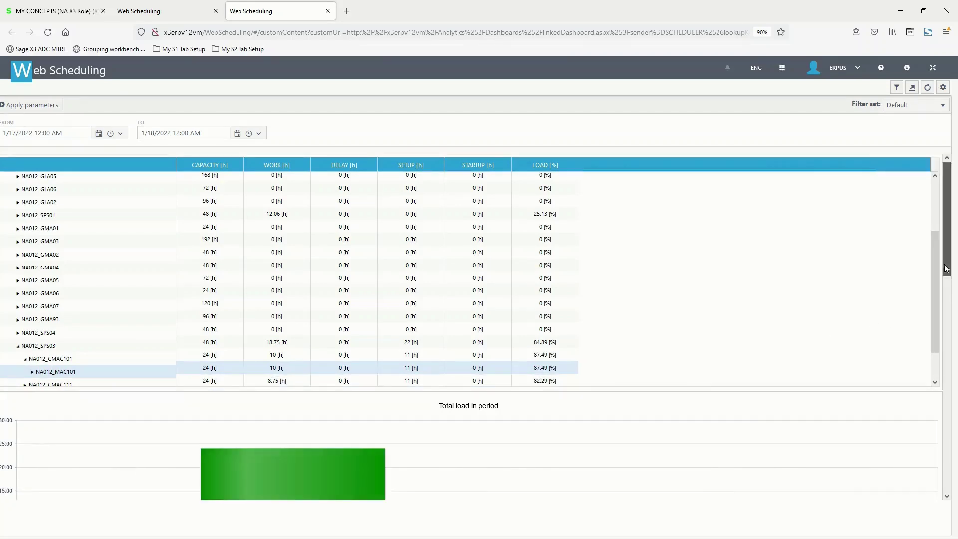
Examine the total load and load per machine charts for NA012_MAC101, comparing the work and setup hours per day.
drag(944, 269, 947, 366)
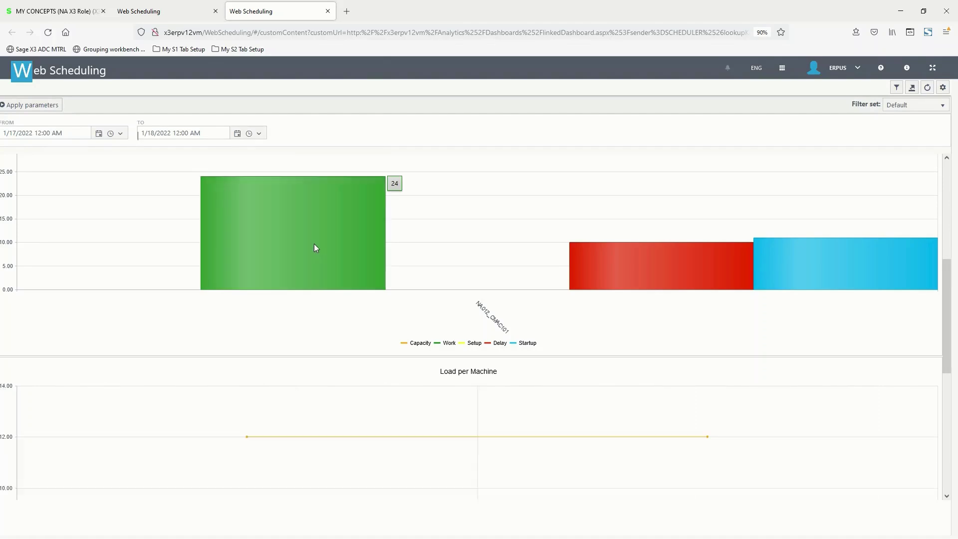
drag(950, 309, 950, 427)
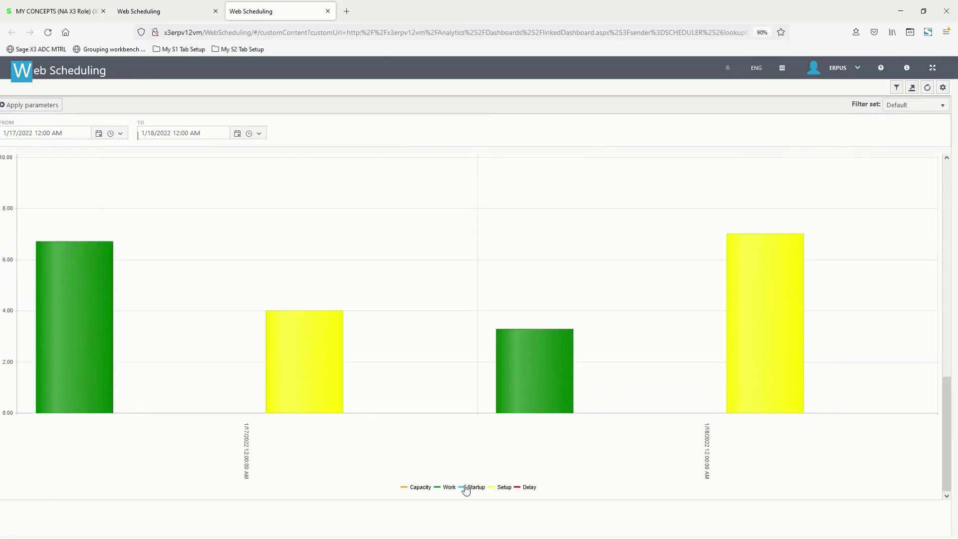
key(ctrl)
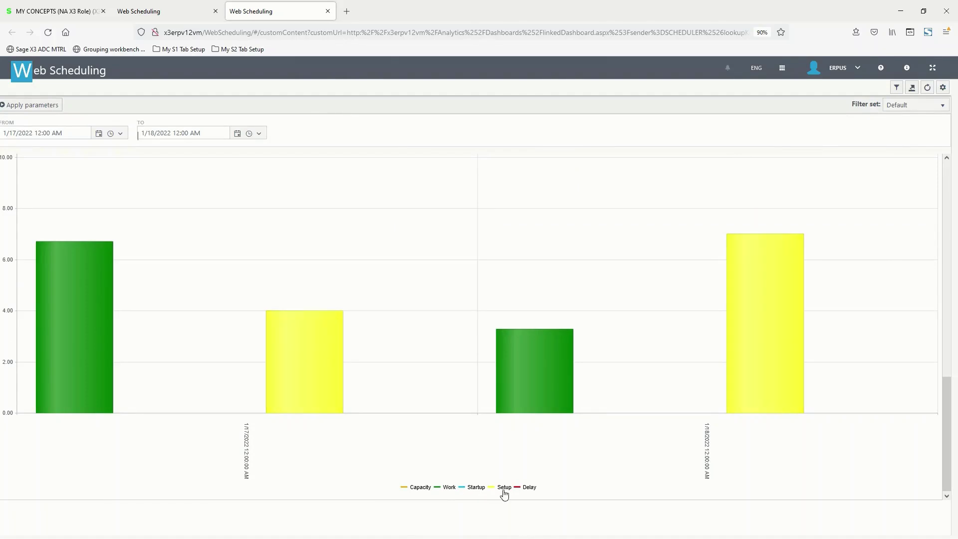
key(ctrl)
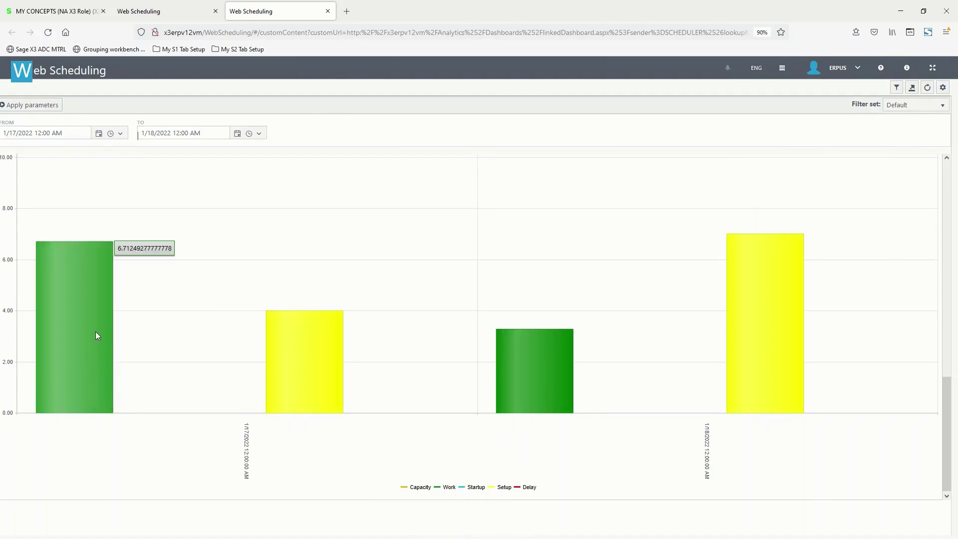
mouse_move(333, 370)
key(ctrl)
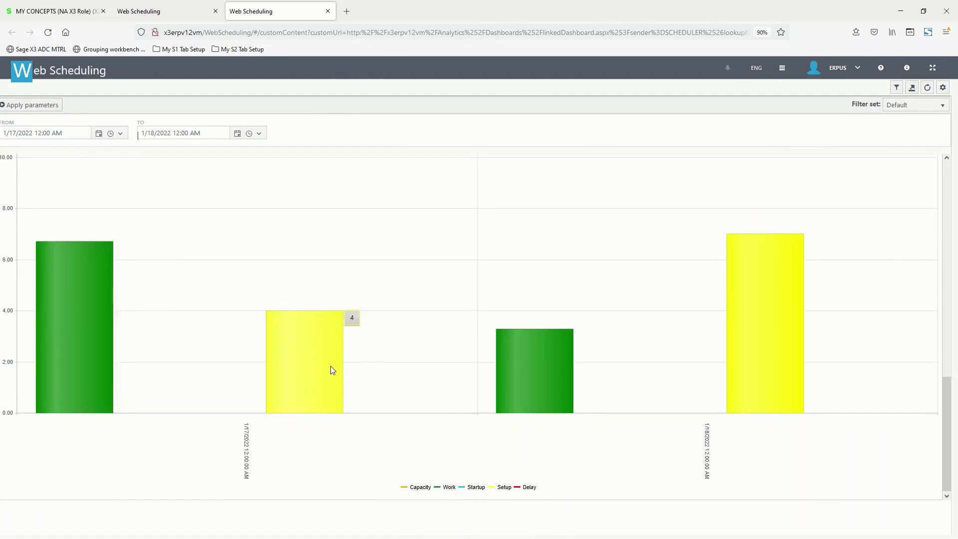